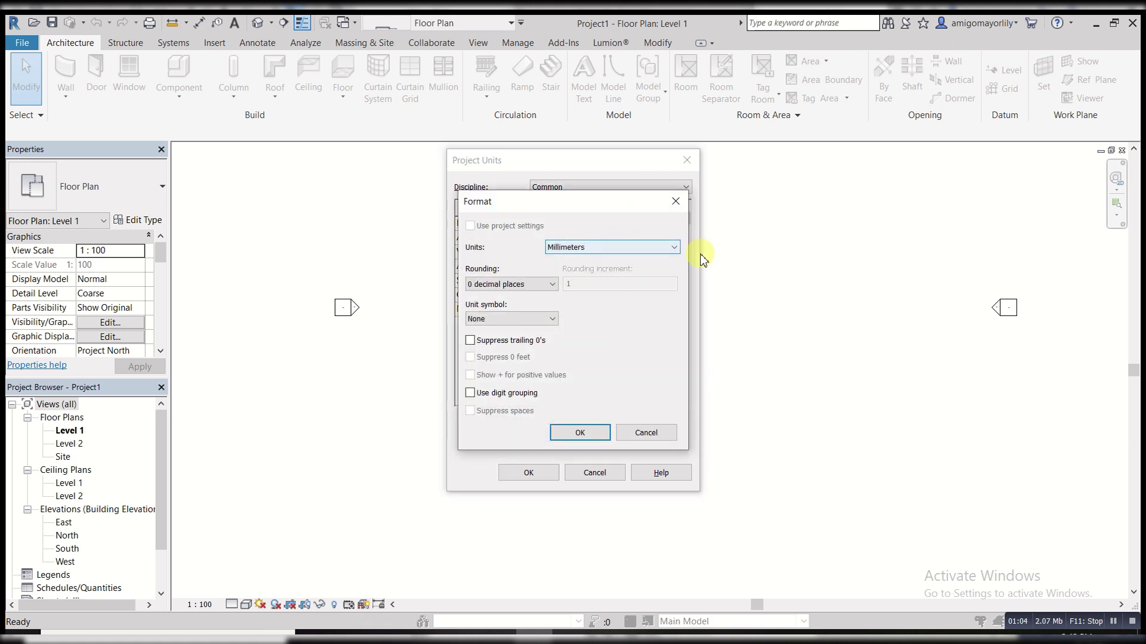
- Set Length to millimetres, Area to square metres, and Volume to cubic metres with 2 decimals
{"action": "left_click", "coordinate": [583, 439]}
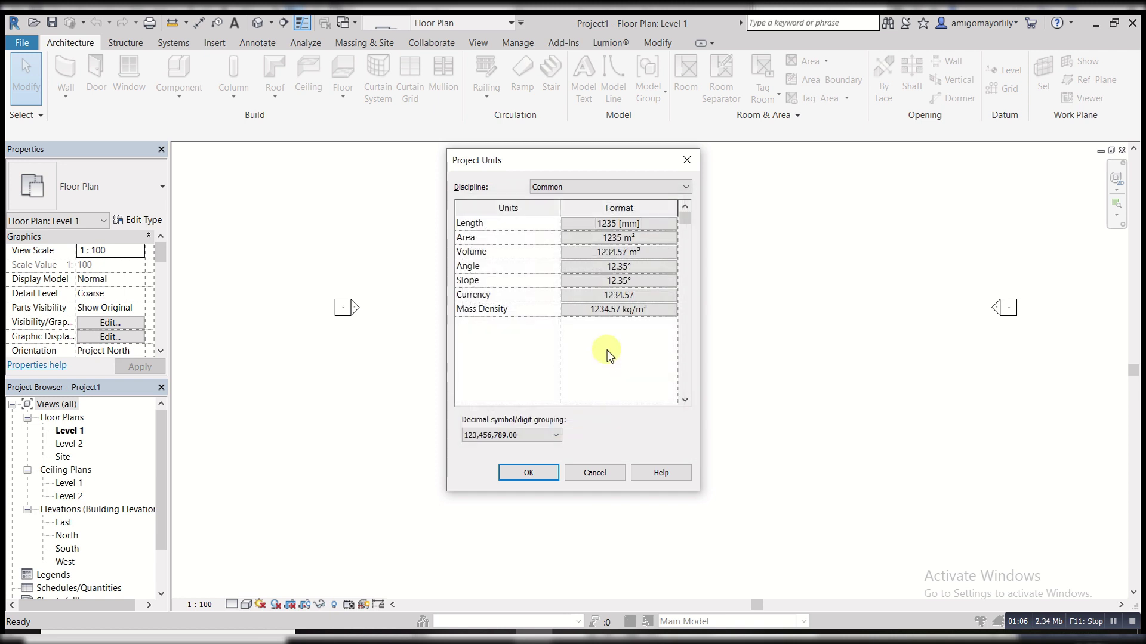
{"action": "left_click", "coordinate": [605, 238]}
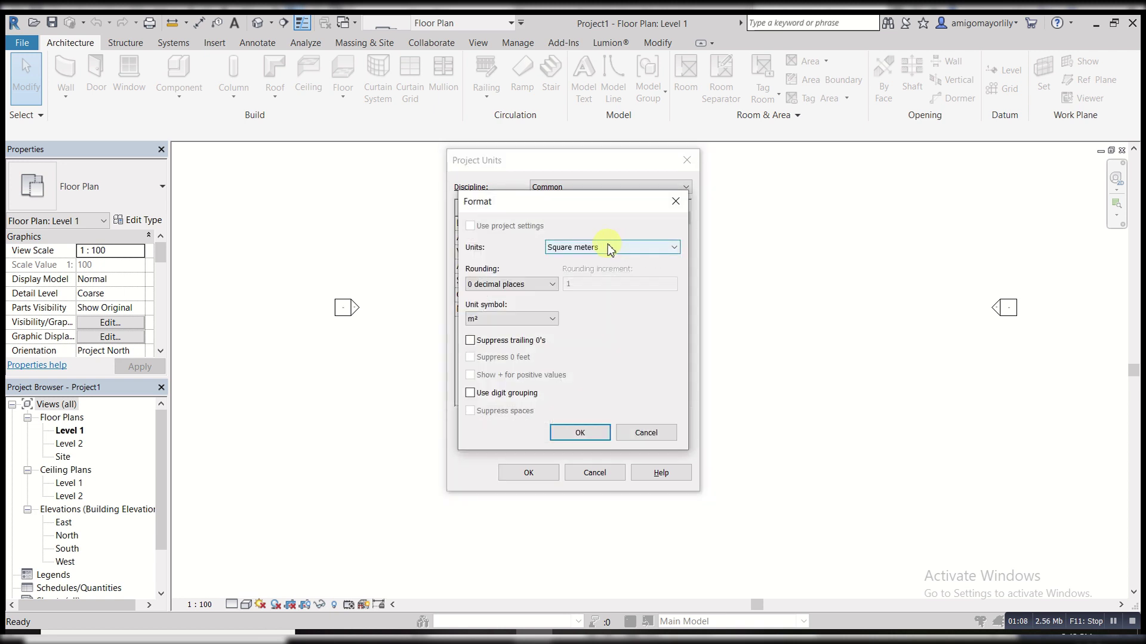
{"action": "left_click", "coordinate": [581, 430]}
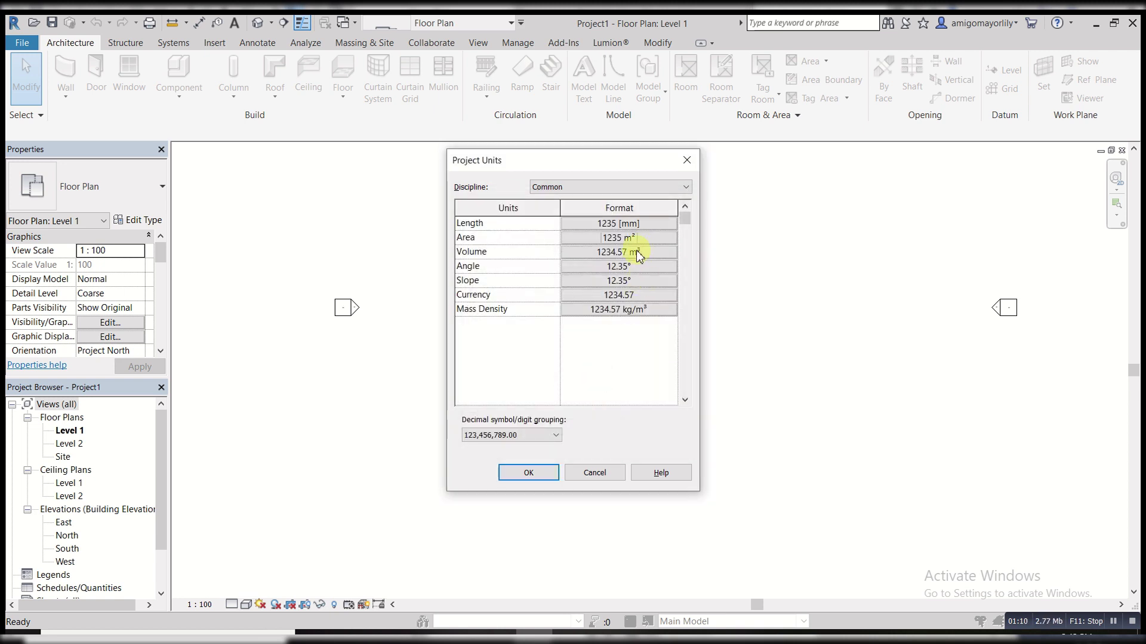
{"action": "left_click", "coordinate": [636, 250]}
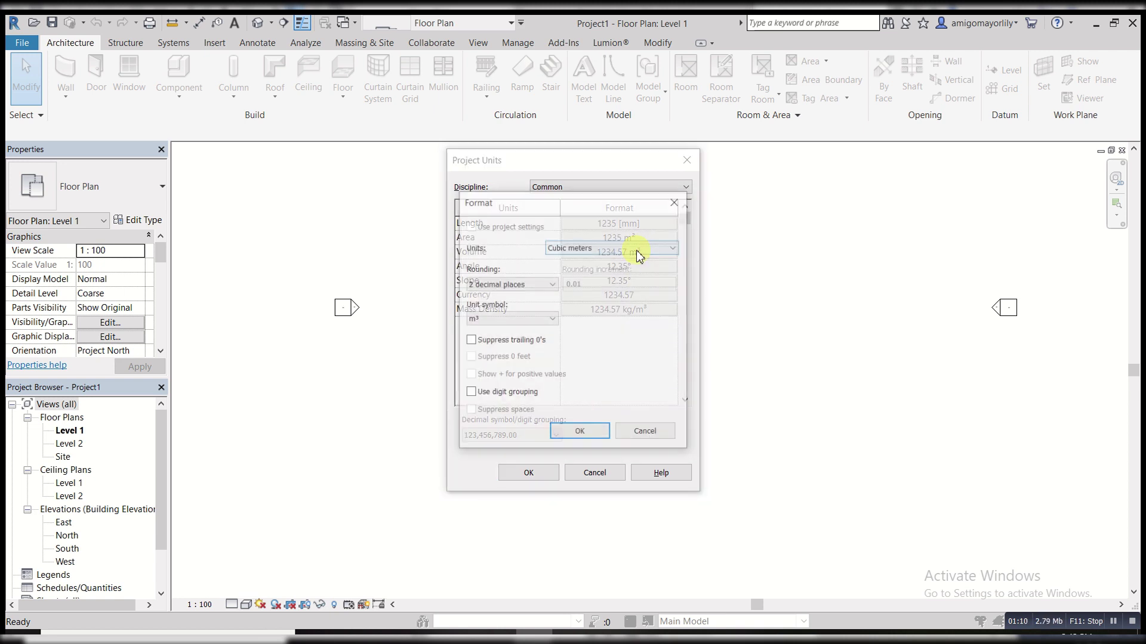
{"action": "left_click", "coordinate": [585, 431]}
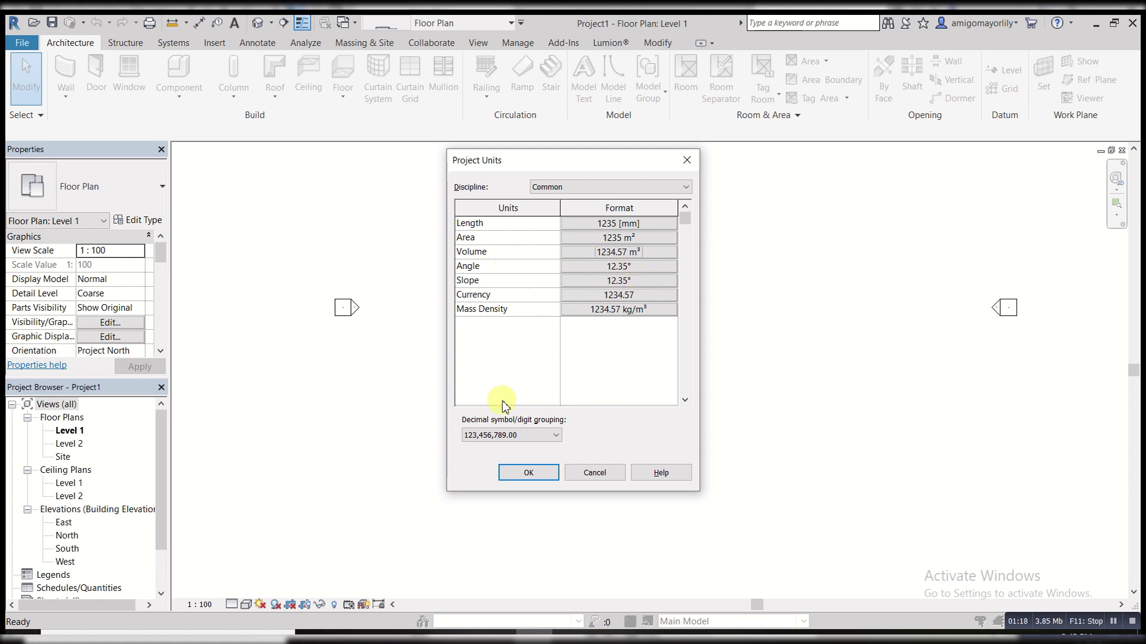
- Accept the units, check the levels in the South elevation, then return to the Level 1 plan
{"action": "left_click", "coordinate": [529, 474]}
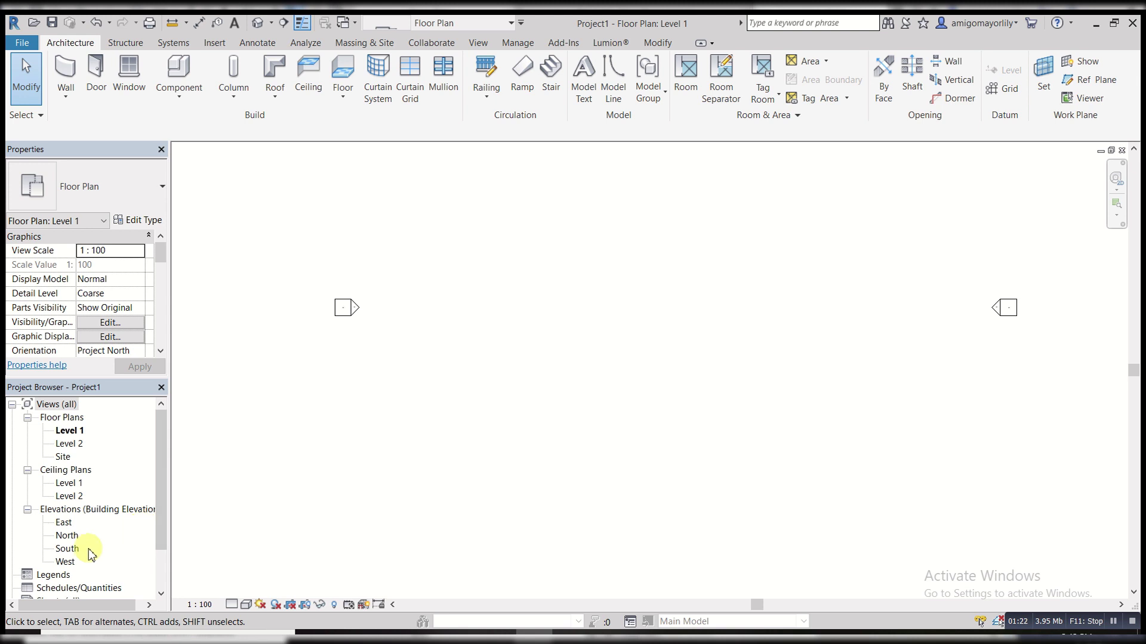
{"action": "double_click", "coordinate": [65, 548]}
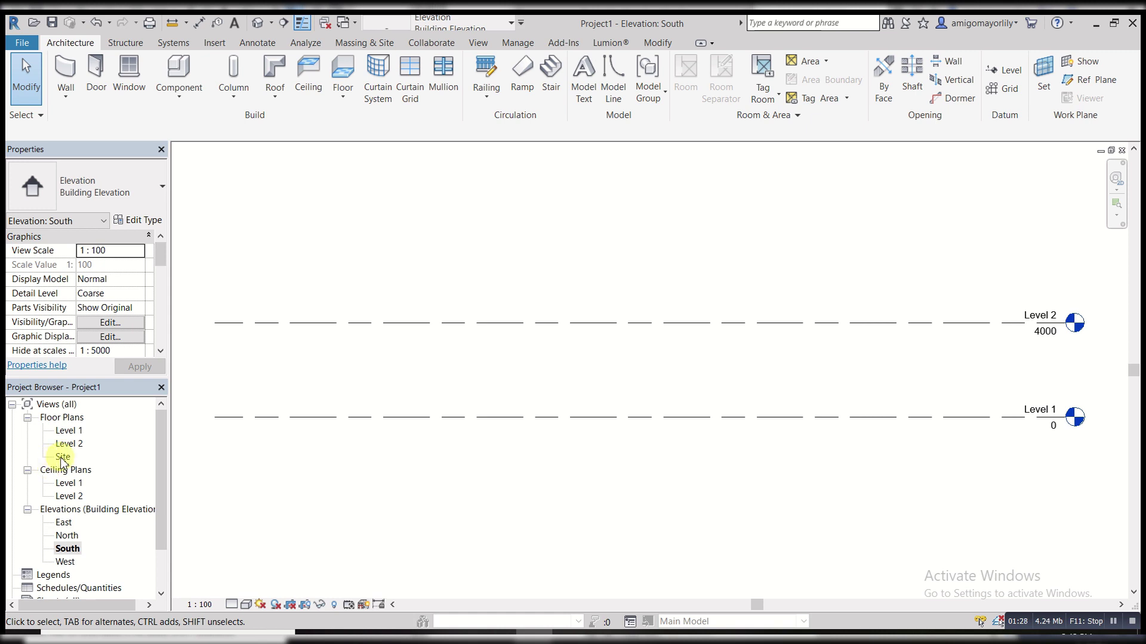
{"action": "double_click", "coordinate": [69, 432]}
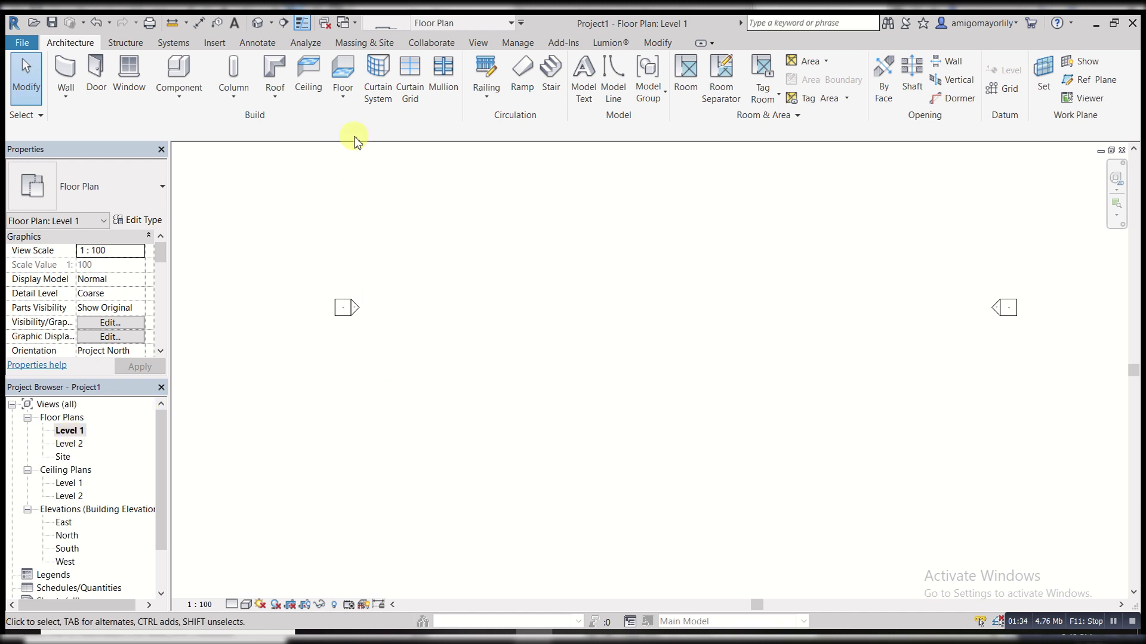
{"action": "scroll", "coordinate": [381, 266], "scroll_direction": "down", "scroll_amount": 4}
{"action": "scroll", "coordinate": [517, 277], "scroll_direction": "down", "scroll_amount": 2}
{"action": "scroll", "coordinate": [553, 427], "scroll_direction": "up", "scroll_amount": 1}
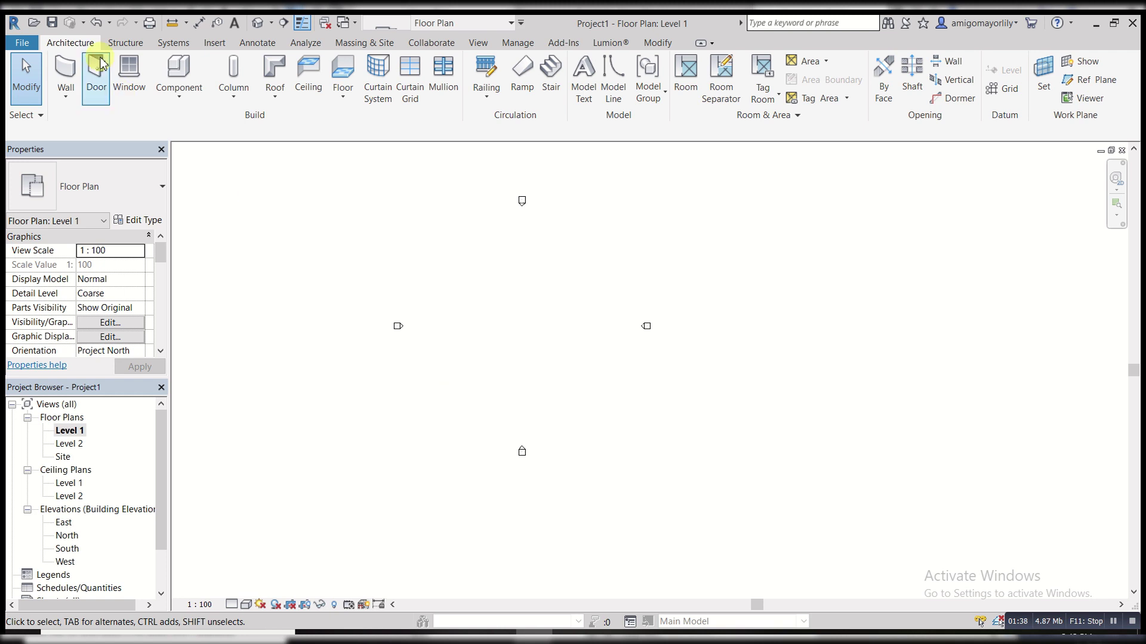
- Begin a roof by footprint and accept moving it up to Level 2
{"action": "left_click", "coordinate": [285, 68]}
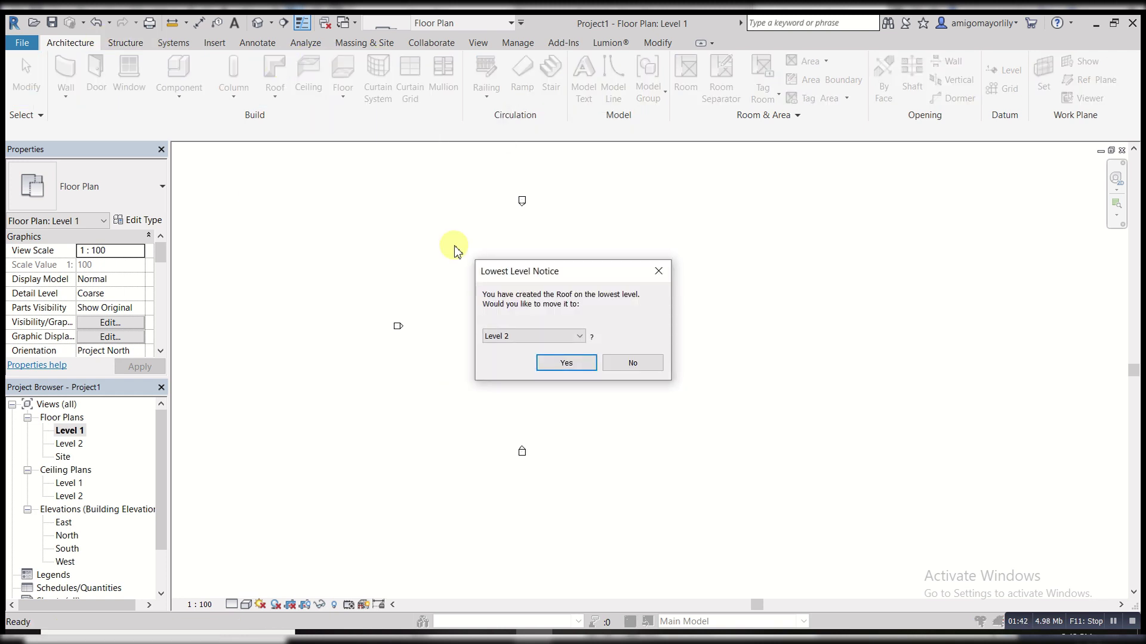
{"action": "left_click", "coordinate": [555, 362]}
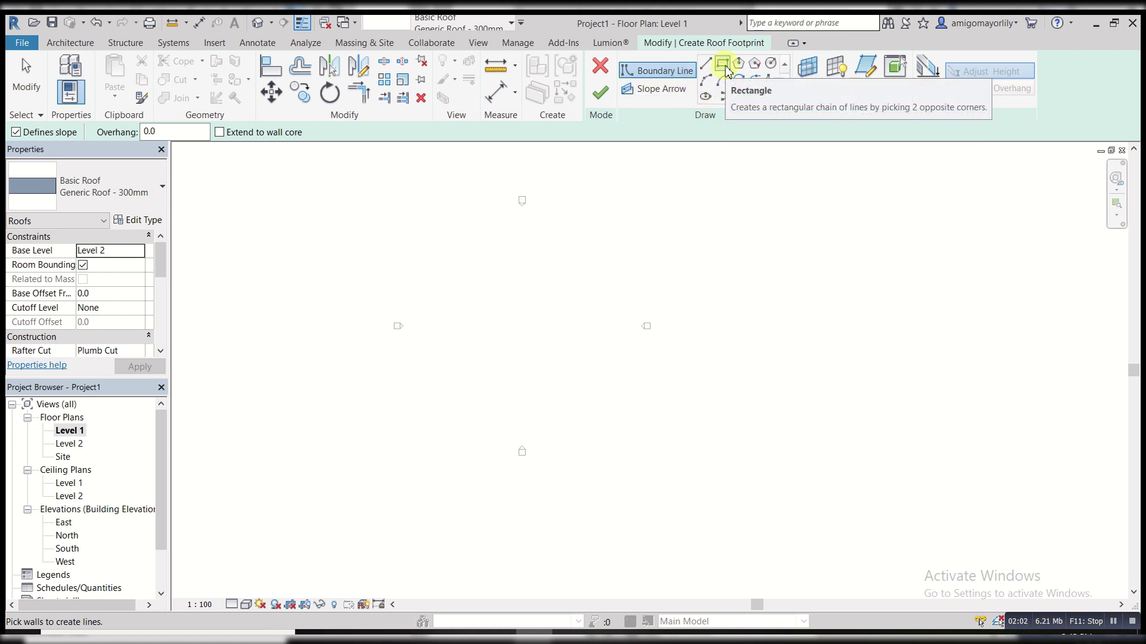
- Draw a 30000 x 13000 rectangular footprint boundary with every edge defining slope
{"action": "left_click", "coordinate": [725, 66]}
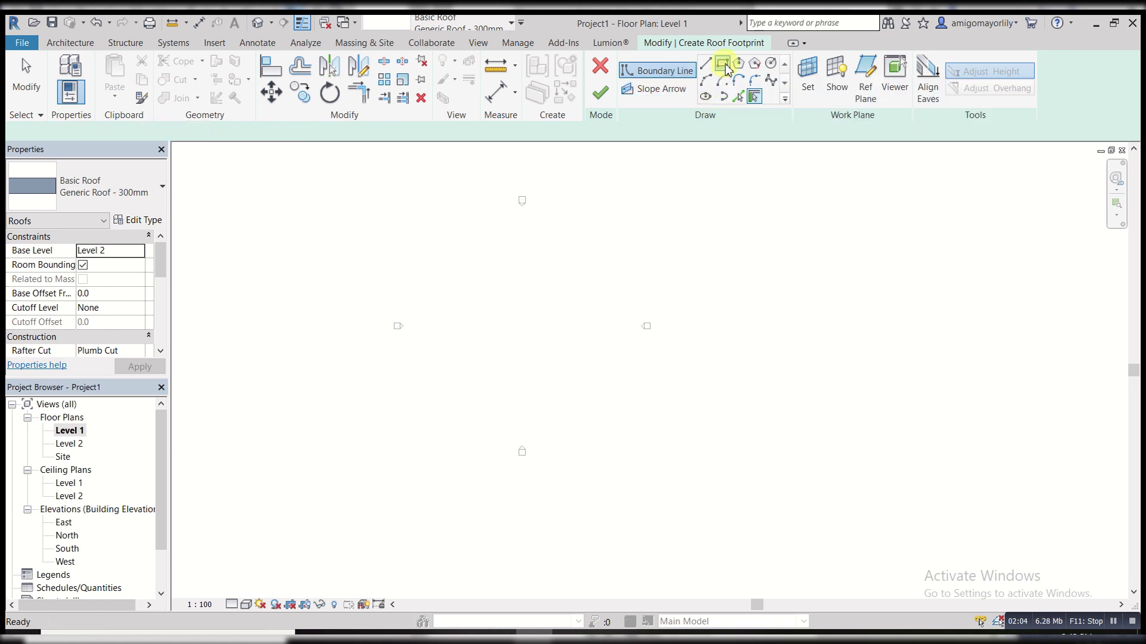
{"action": "left_click", "coordinate": [468, 310]}
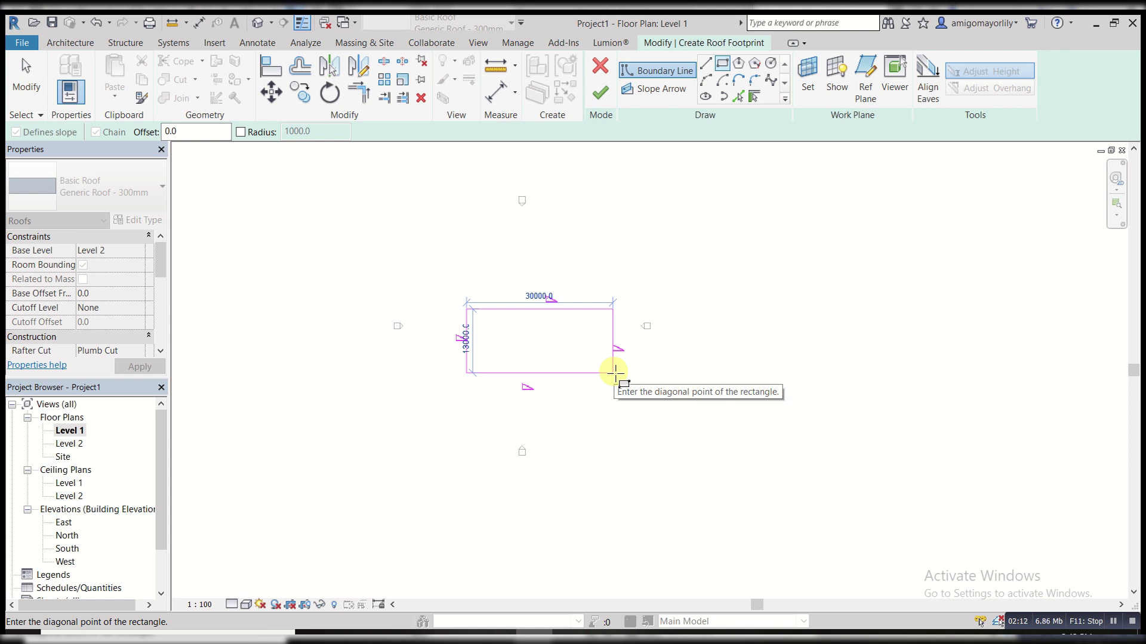
{"action": "left_click", "coordinate": [615, 372]}
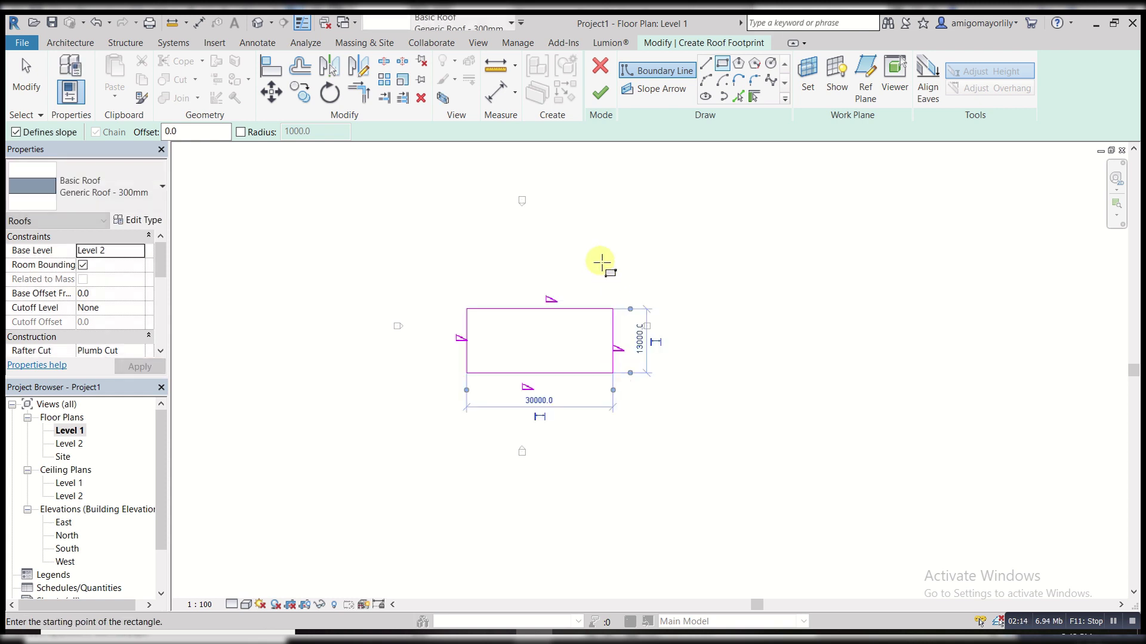
{"action": "right_click", "coordinate": [601, 262]}
{"action": "left_click", "coordinate": [633, 276]}
{"action": "right_click", "coordinate": [545, 327]}
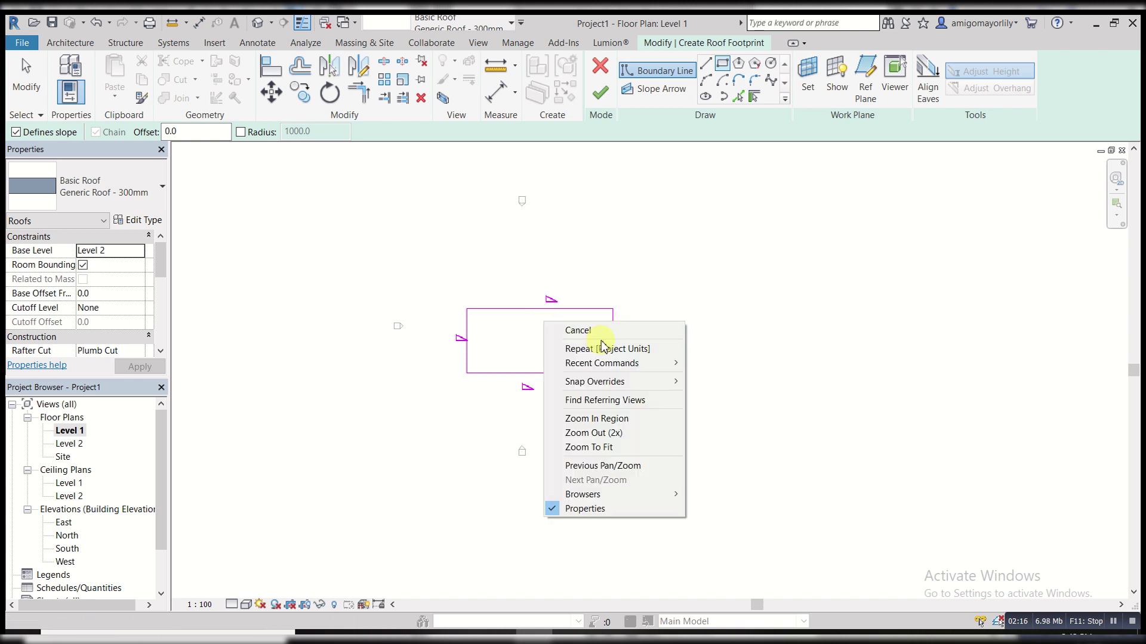
{"action": "left_click", "coordinate": [575, 330]}
{"action": "scroll", "coordinate": [540, 338], "scroll_direction": "up", "scroll_amount": 5}
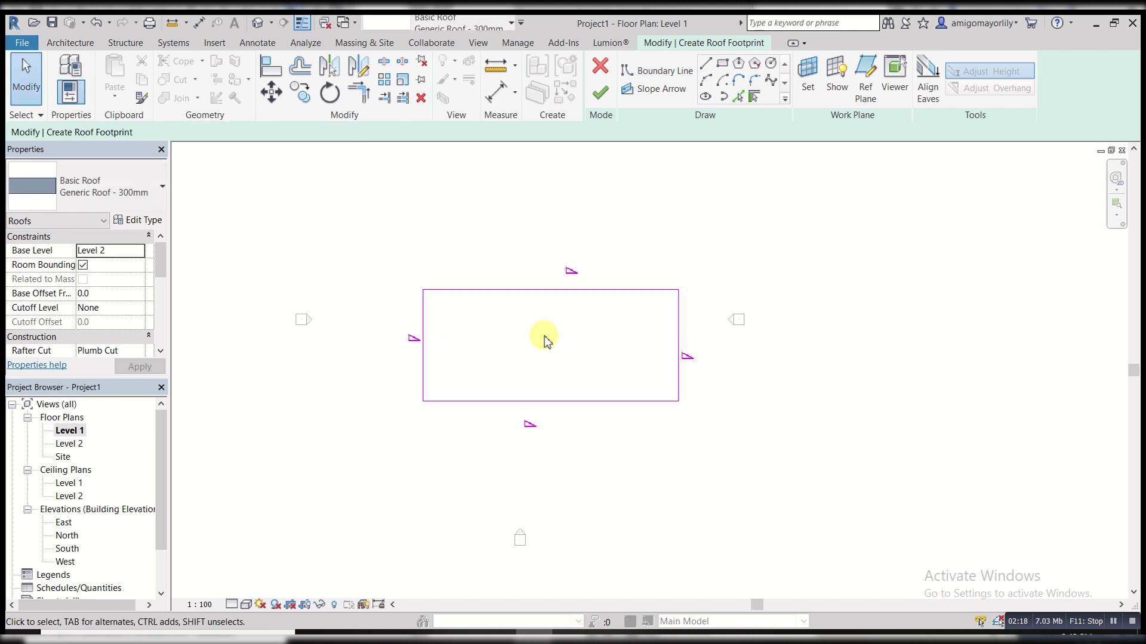
{"action": "middle_click_drag", "start_coordinate": [547, 340], "coordinate": [639, 356]}
{"action": "scroll", "coordinate": [639, 356], "scroll_direction": "up", "scroll_amount": 2}
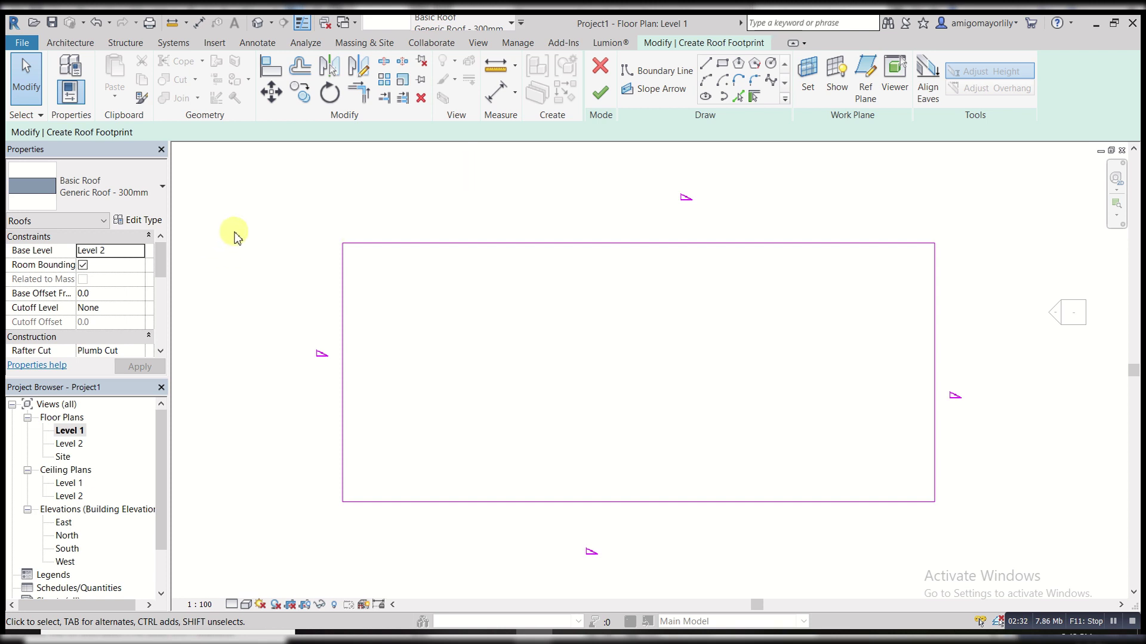
- Change the roof type's Structure layer thickness from 300 to 75 and apply
{"action": "left_click", "coordinate": [139, 220]}
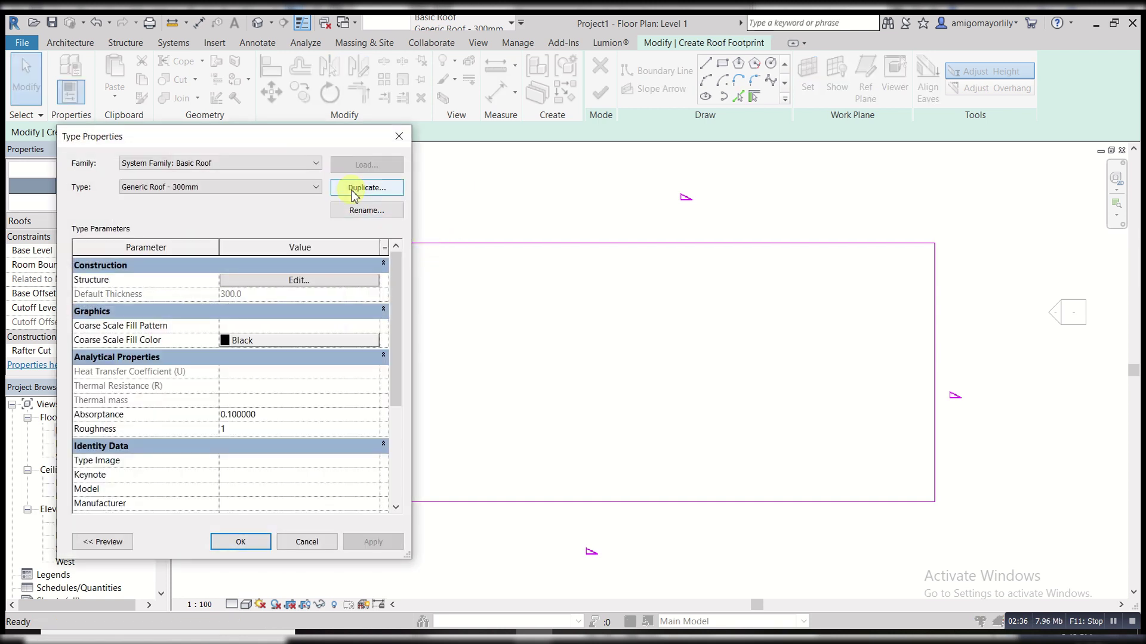
{"action": "left_click", "coordinate": [316, 281]}
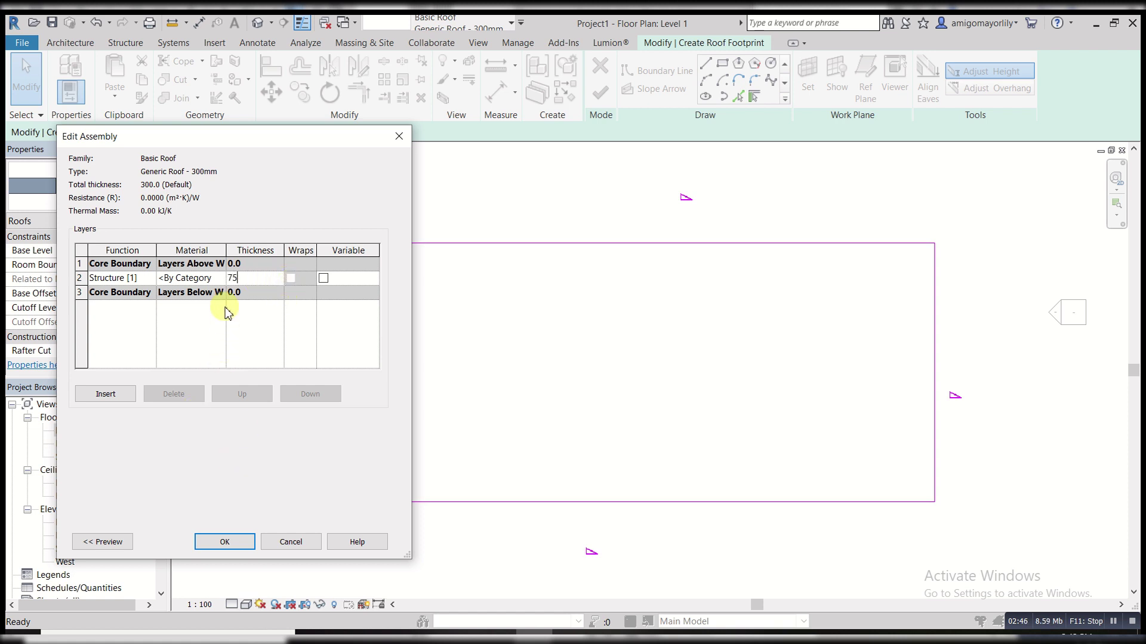
{"action": "left_click", "coordinate": [223, 541]}
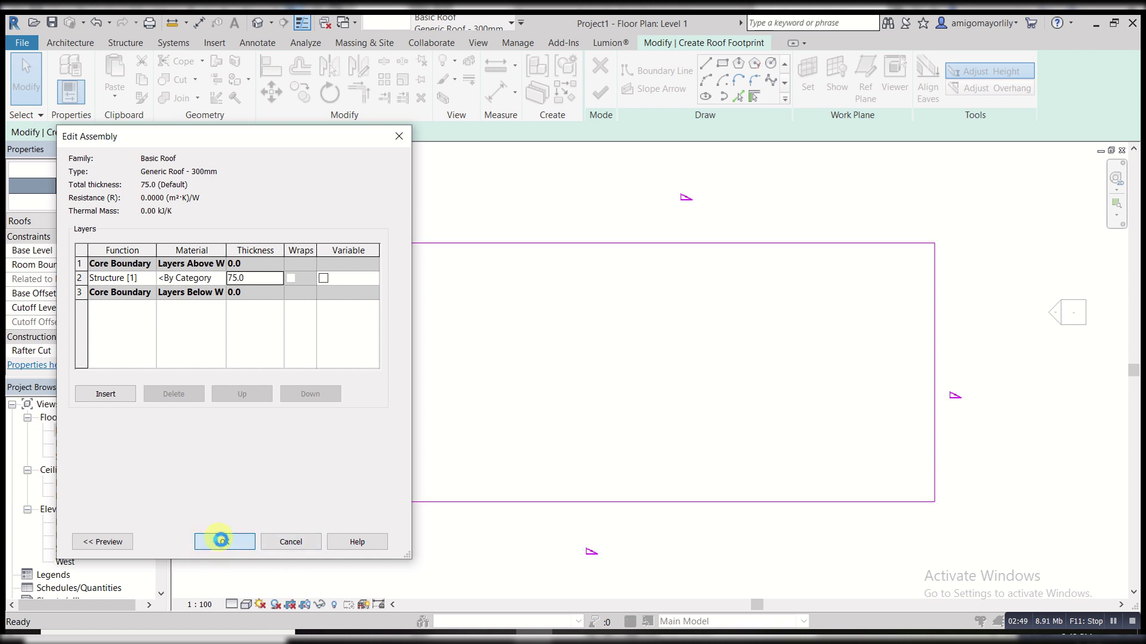
{"action": "left_click", "coordinate": [255, 548]}
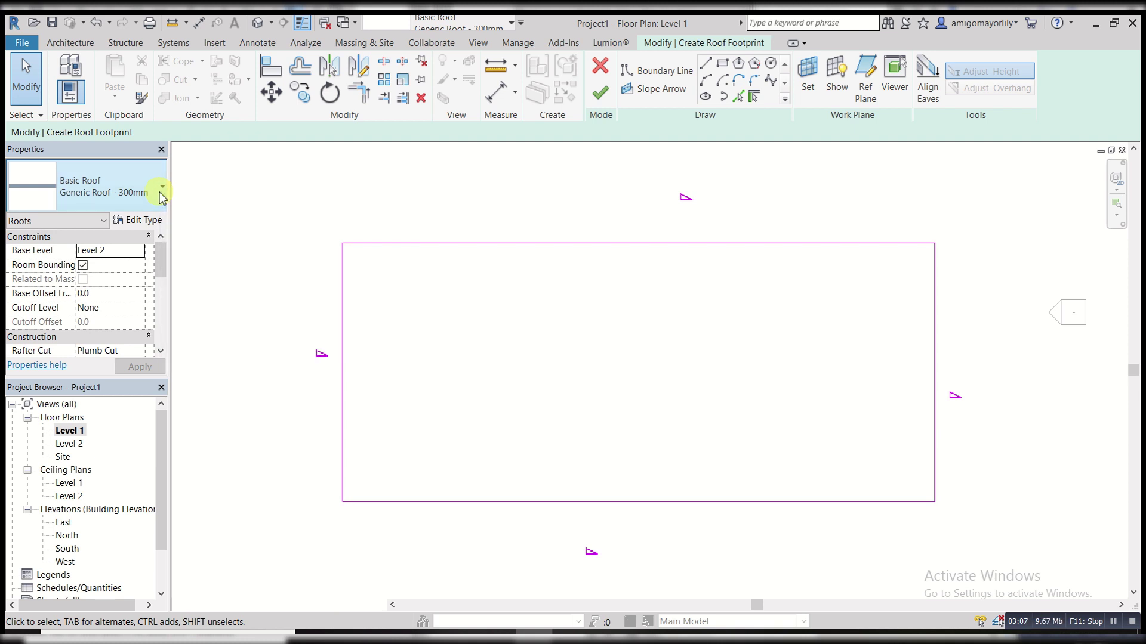
- Switch the roof to Sloped Glazing, verify the top edge's 30.00° slope, and finish the footprint
{"action": "left_click", "coordinate": [161, 197]}
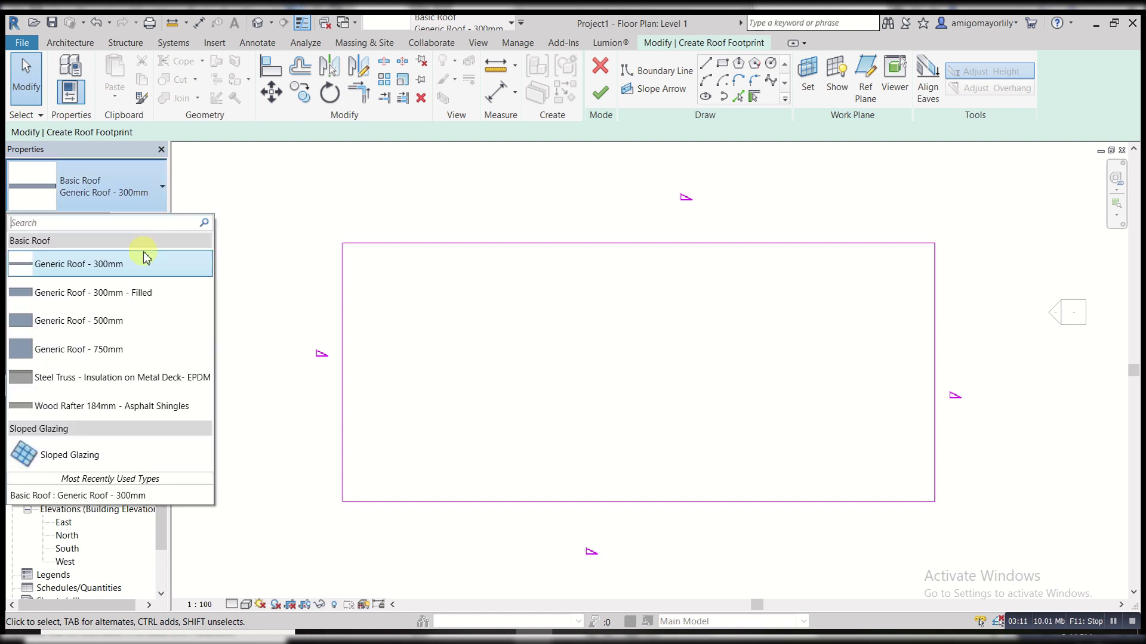
{"action": "left_click", "coordinate": [82, 458]}
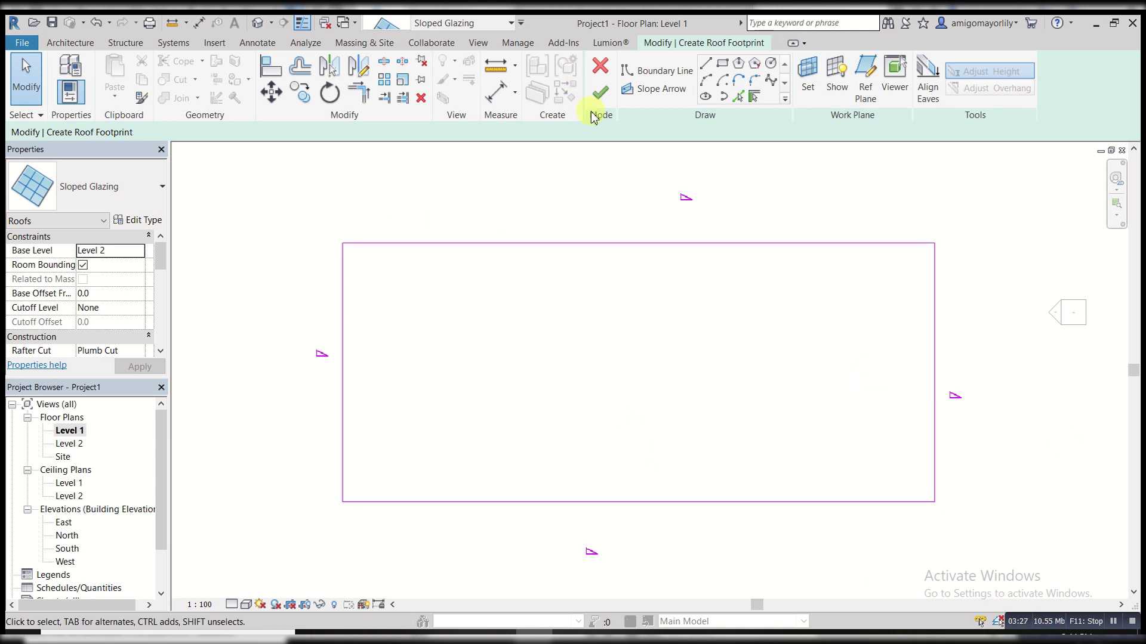
{"action": "left_click", "coordinate": [667, 243]}
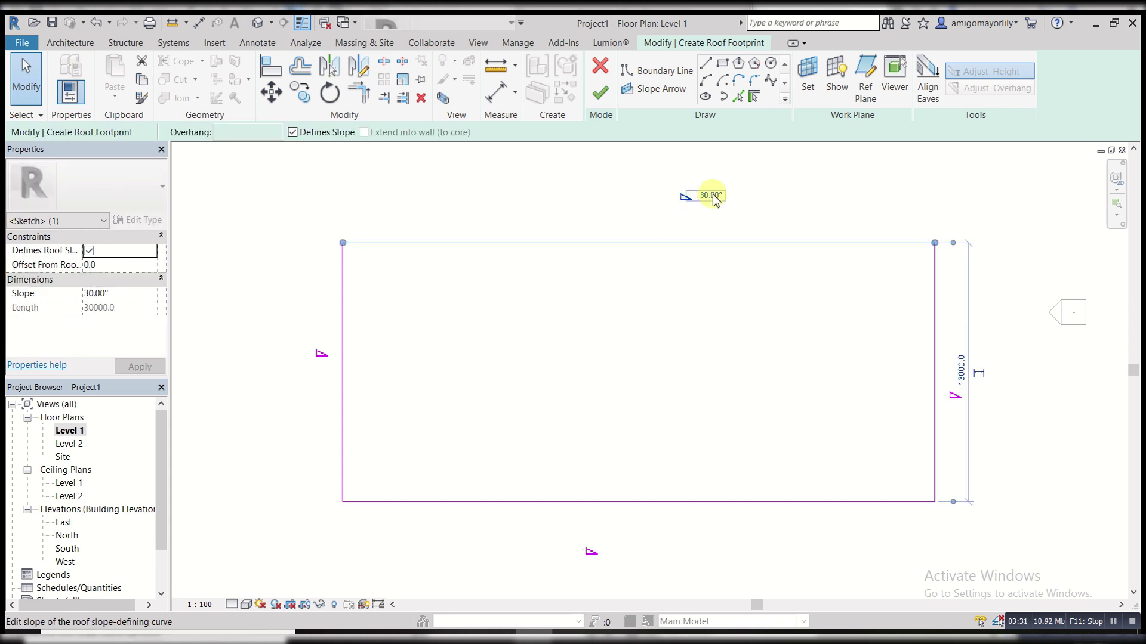
{"action": "left_click", "coordinate": [650, 224]}
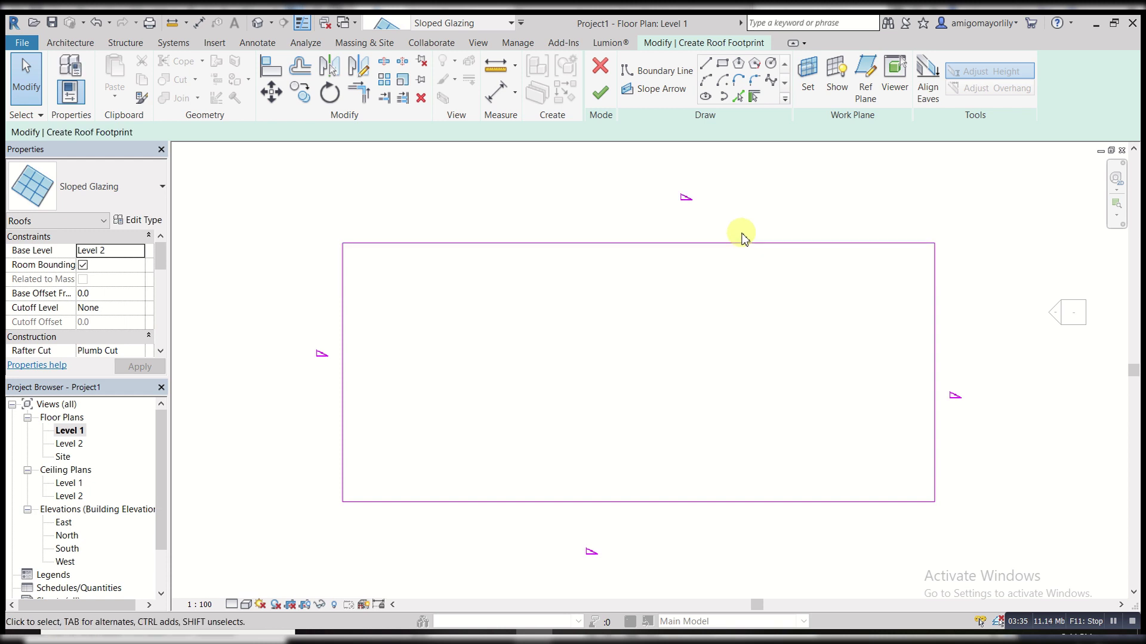
{"action": "left_click", "coordinate": [600, 94]}
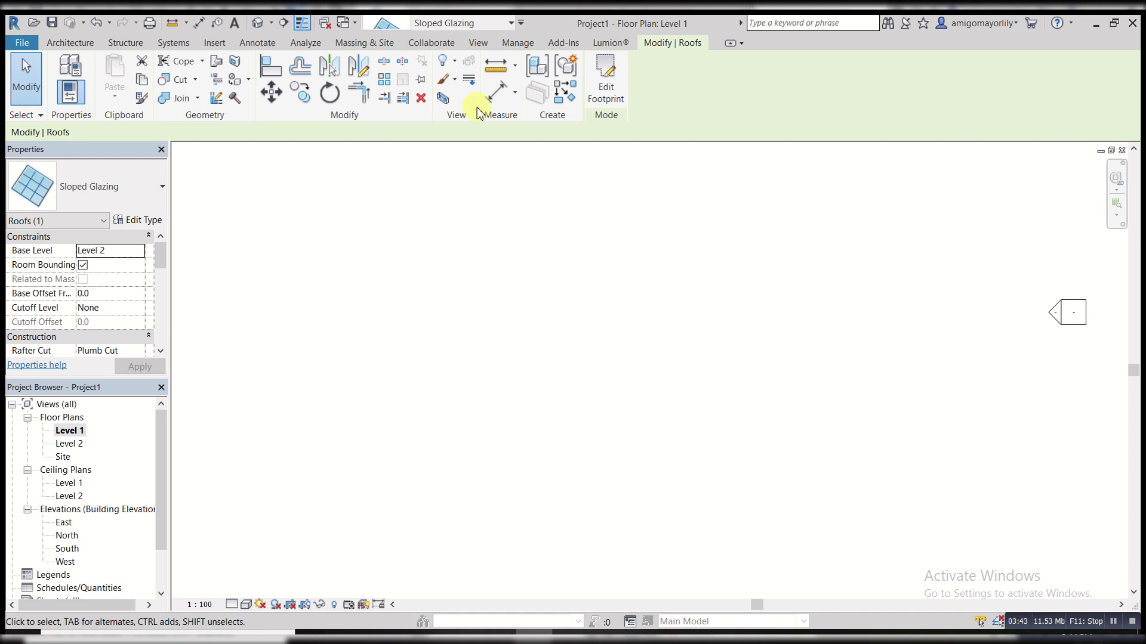
- Open the default 3D view and zoom out to see the whole hipped roof
{"action": "left_click", "coordinate": [256, 24]}
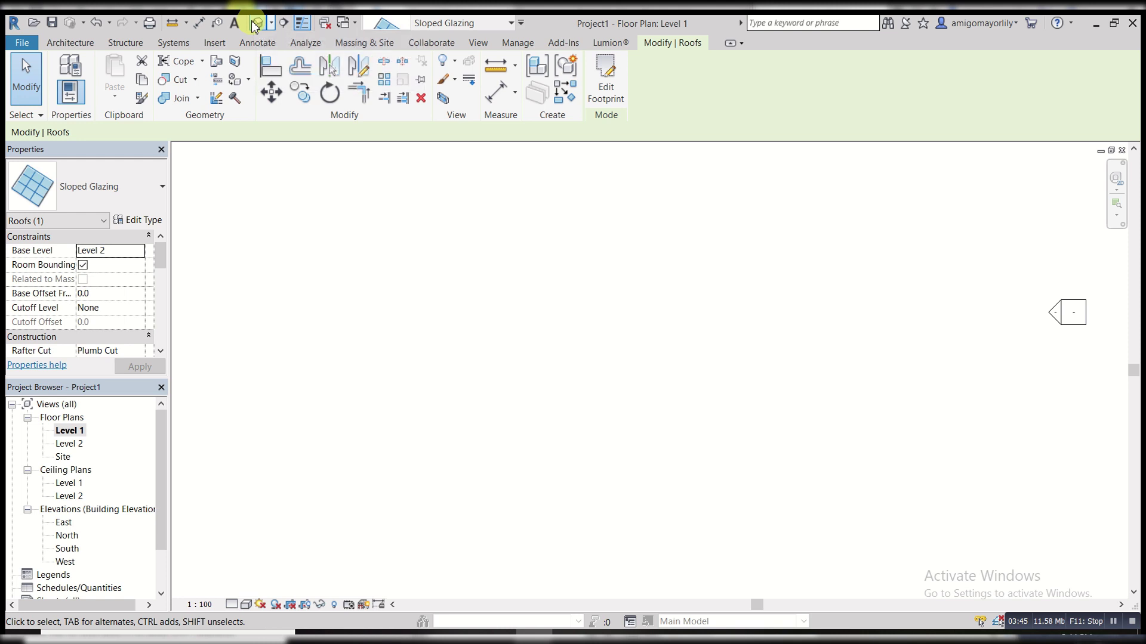
{"action": "scroll", "coordinate": [550, 263], "scroll_direction": "down", "scroll_amount": 2}
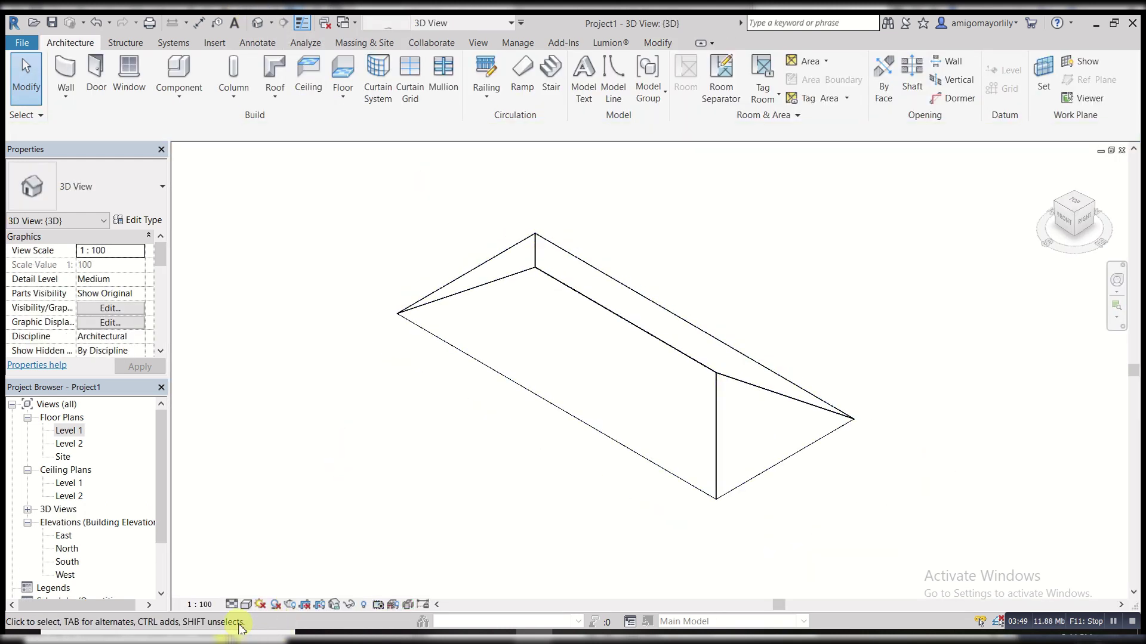
- Preview the roof in Realistic style, orbit around it, then switch to Consistent Colors
{"action": "left_click", "coordinate": [246, 604]}
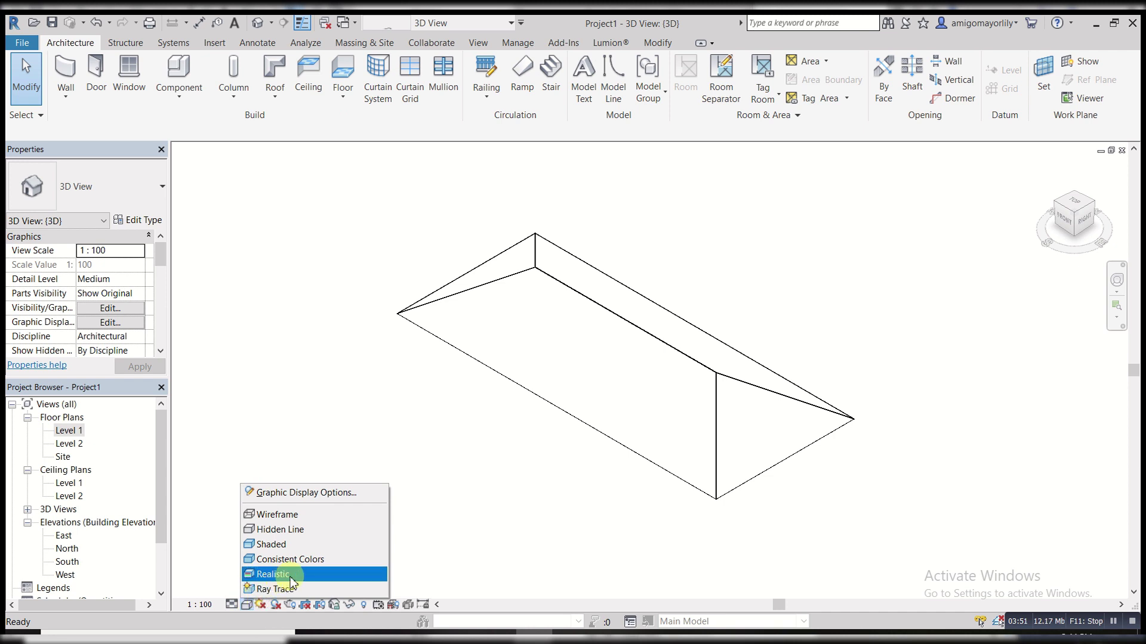
{"action": "left_click", "coordinate": [273, 574]}
{"action": "middle_click_drag", "start_coordinate": [335, 496], "coordinate": [539, 294], "text": "shift"}
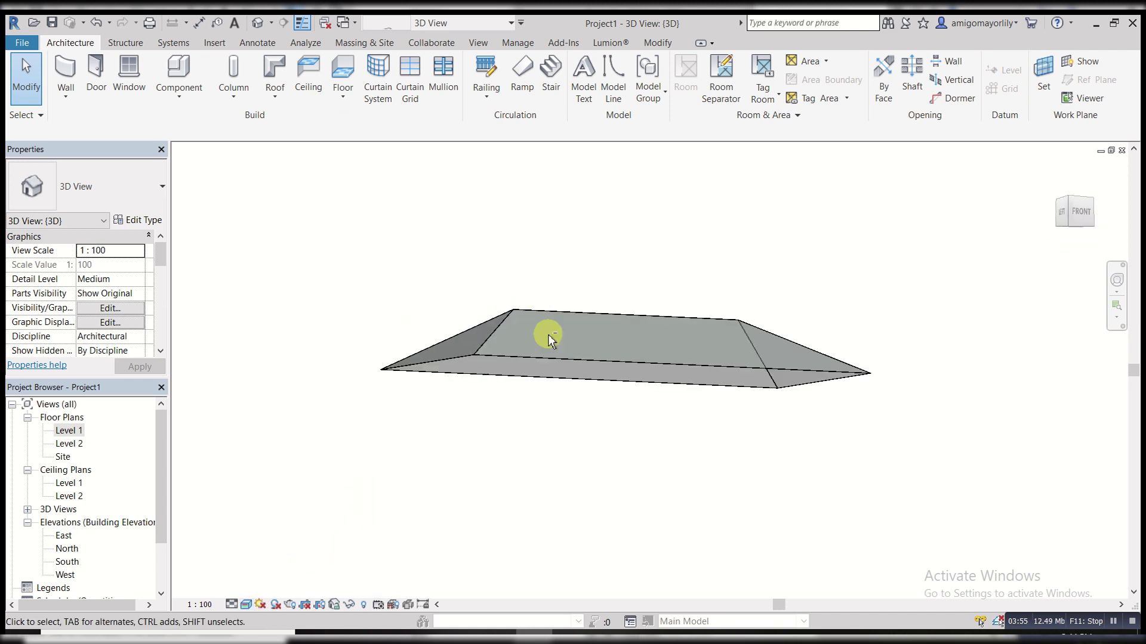
{"action": "middle_click_drag", "start_coordinate": [583, 374], "coordinate": [291, 599], "text": "shift"}
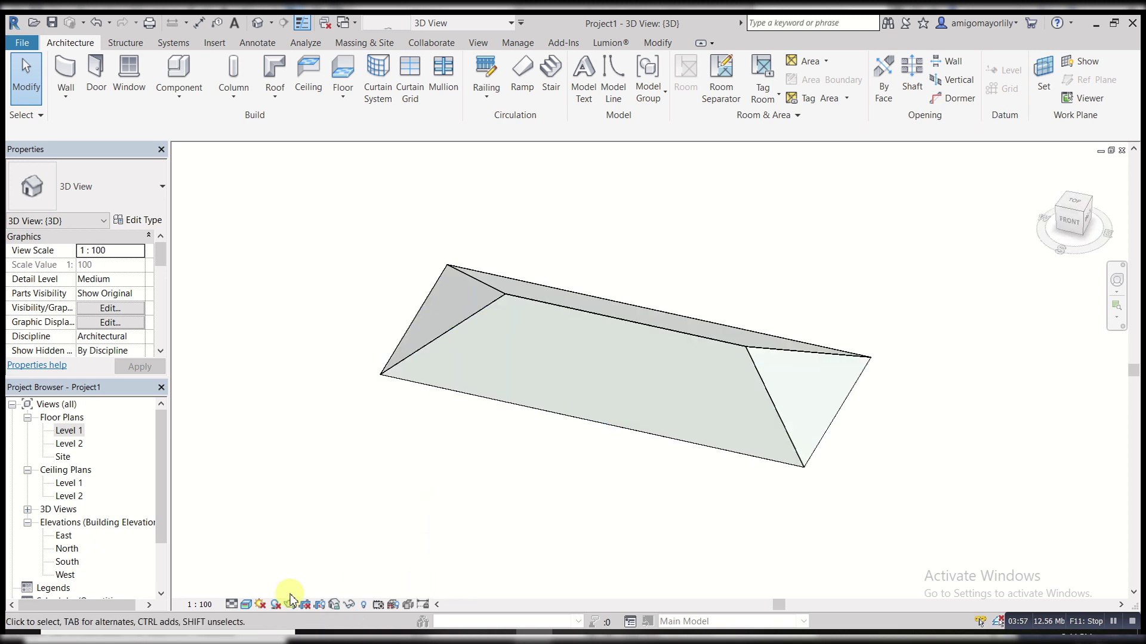
{"action": "left_click", "coordinate": [245, 605]}
{"action": "left_click", "coordinate": [283, 564]}
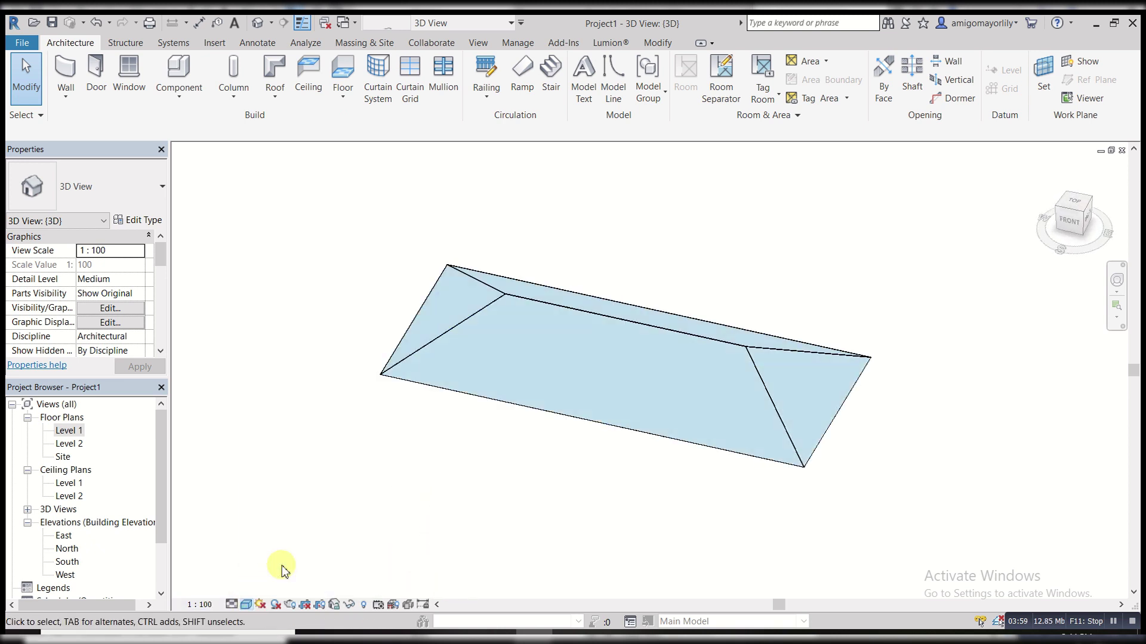
{"action": "middle_click_drag", "start_coordinate": [397, 499], "coordinate": [593, 403], "text": "shift"}
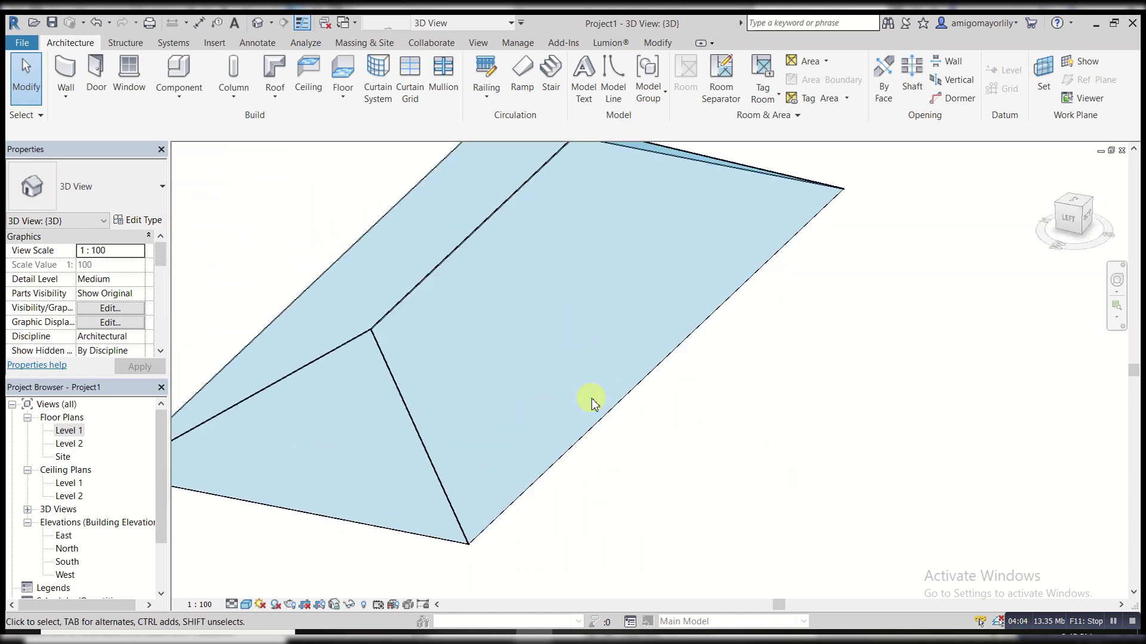
- In Graphic Display Options, enable anti-aliasing, shadows and sketchy lines with extension 4
{"action": "left_click", "coordinate": [247, 605]}
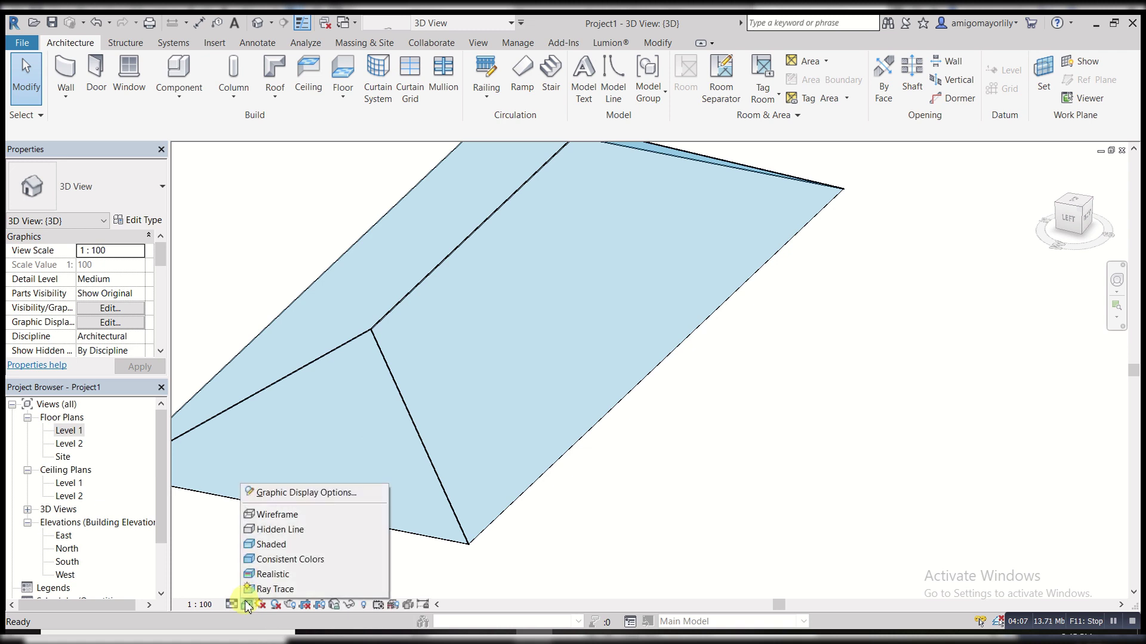
{"action": "left_click", "coordinate": [280, 492]}
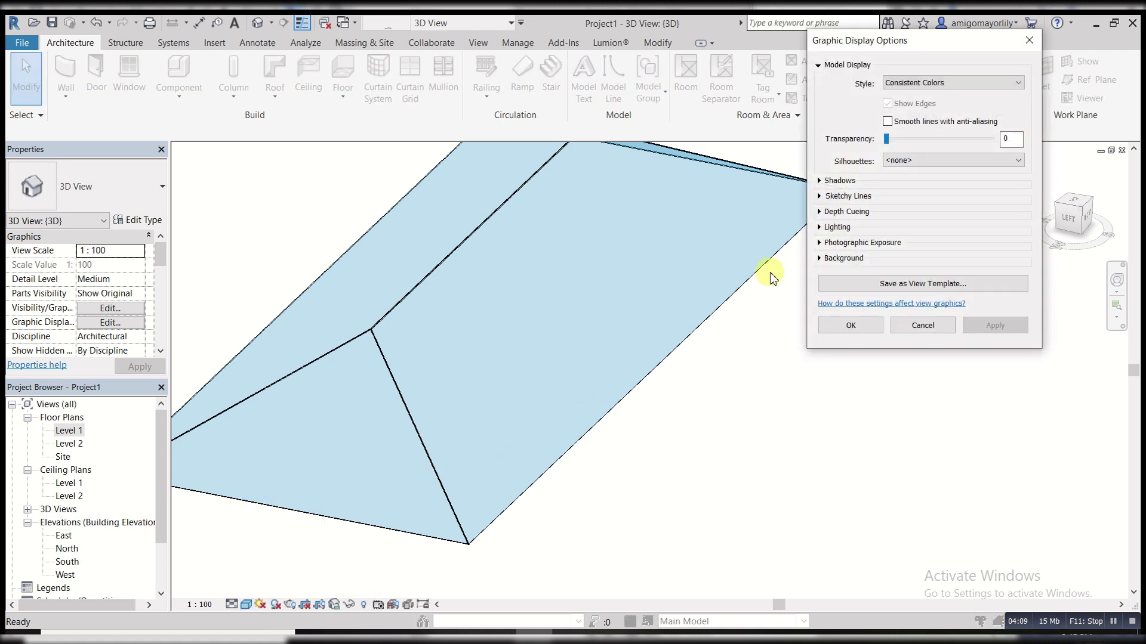
{"action": "left_click", "coordinate": [888, 121]}
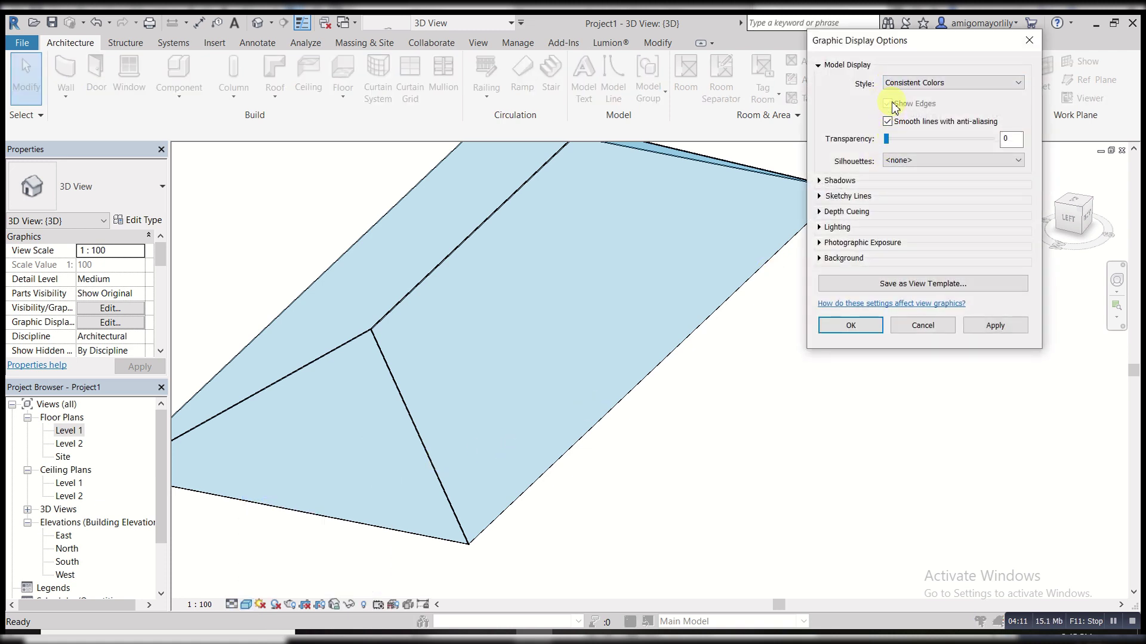
{"action": "left_click", "coordinate": [919, 82]}
{"action": "left_click", "coordinate": [918, 136]}
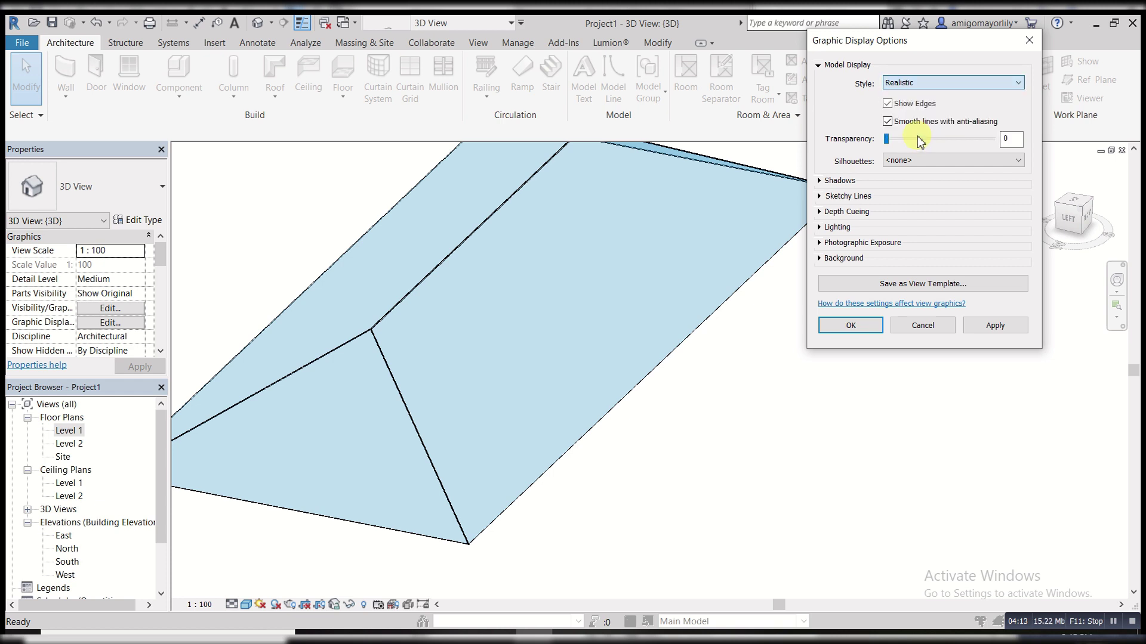
{"action": "left_click", "coordinate": [819, 180]}
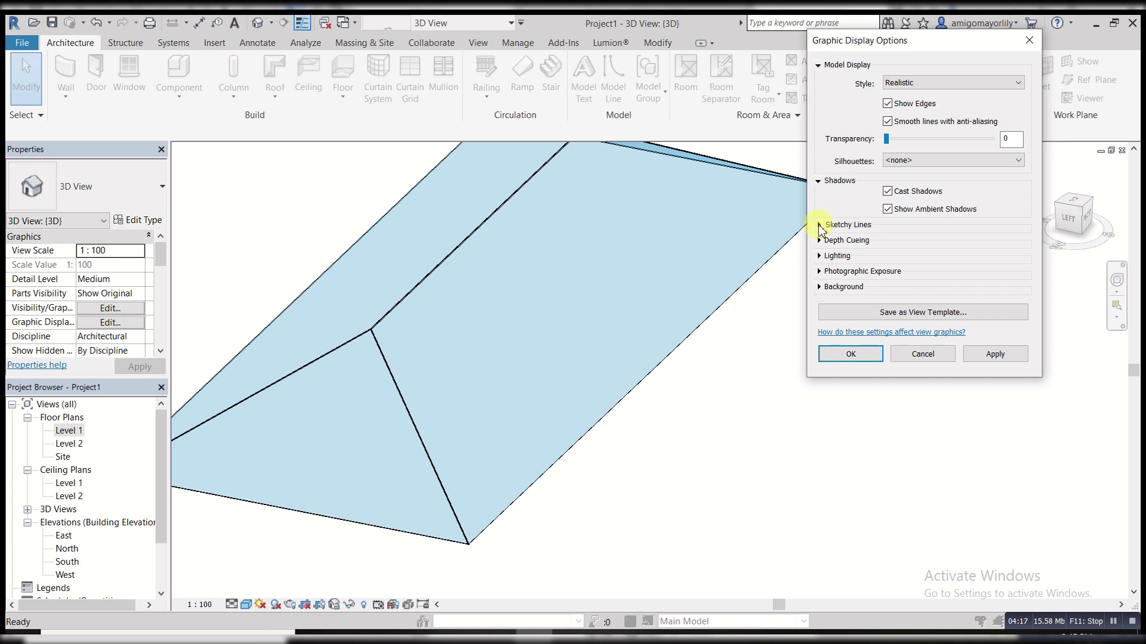
{"action": "left_click", "coordinate": [819, 225]}
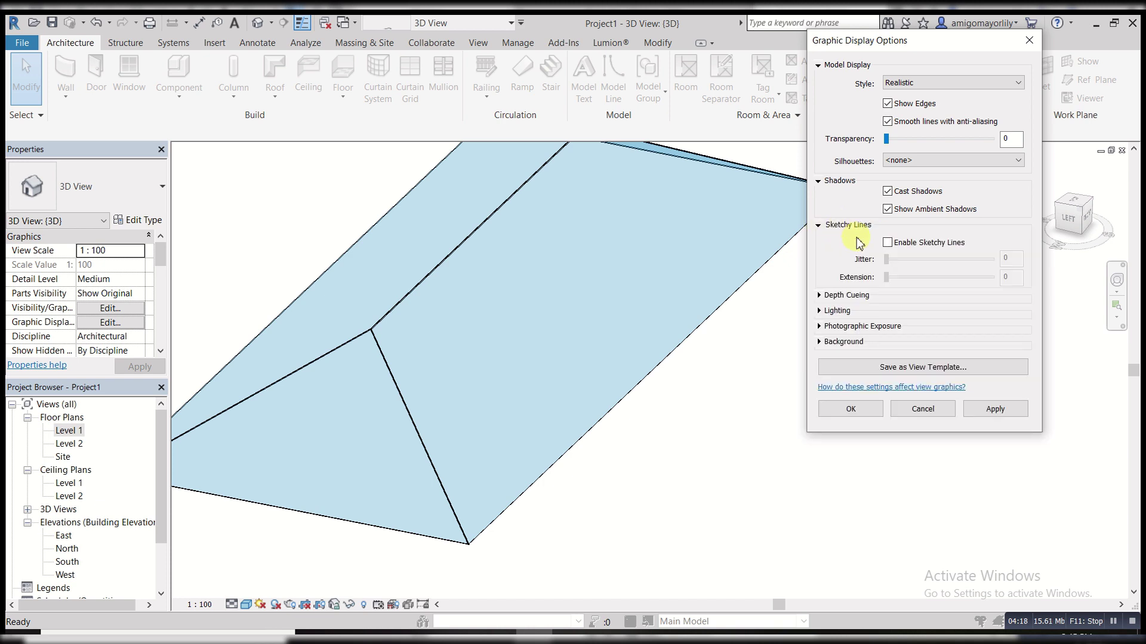
{"action": "left_click", "coordinate": [889, 243]}
{"action": "left_click", "coordinate": [932, 278]}
{"action": "left_click", "coordinate": [935, 278]}
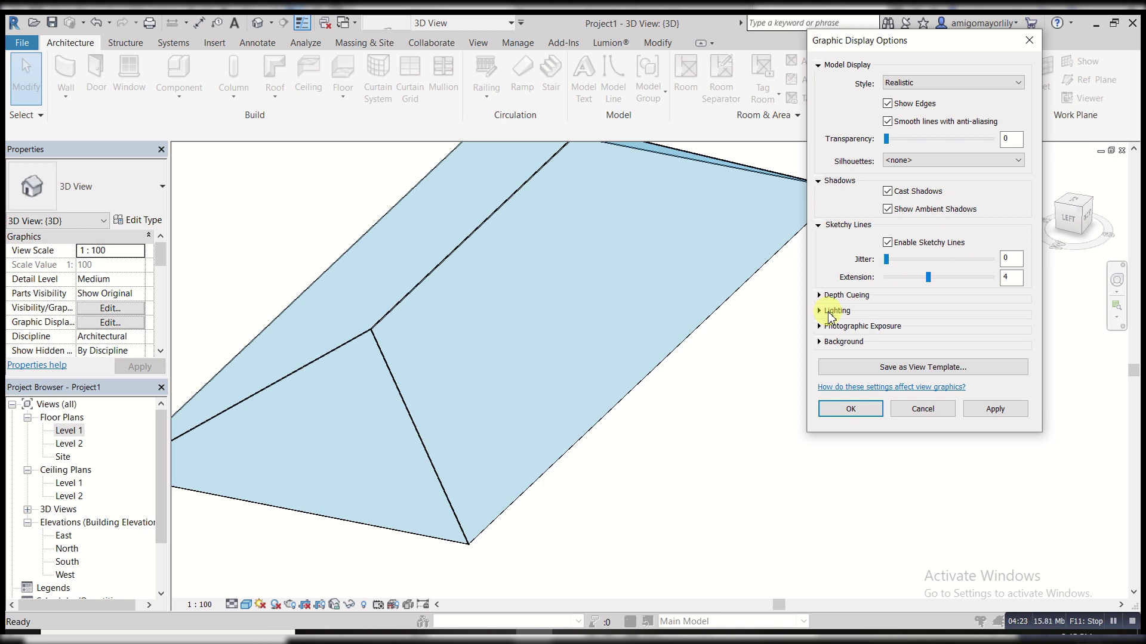
- Dim the lighting to Sun 30, Ambient 20 and Shadows 10
{"action": "left_click", "coordinate": [819, 311]}
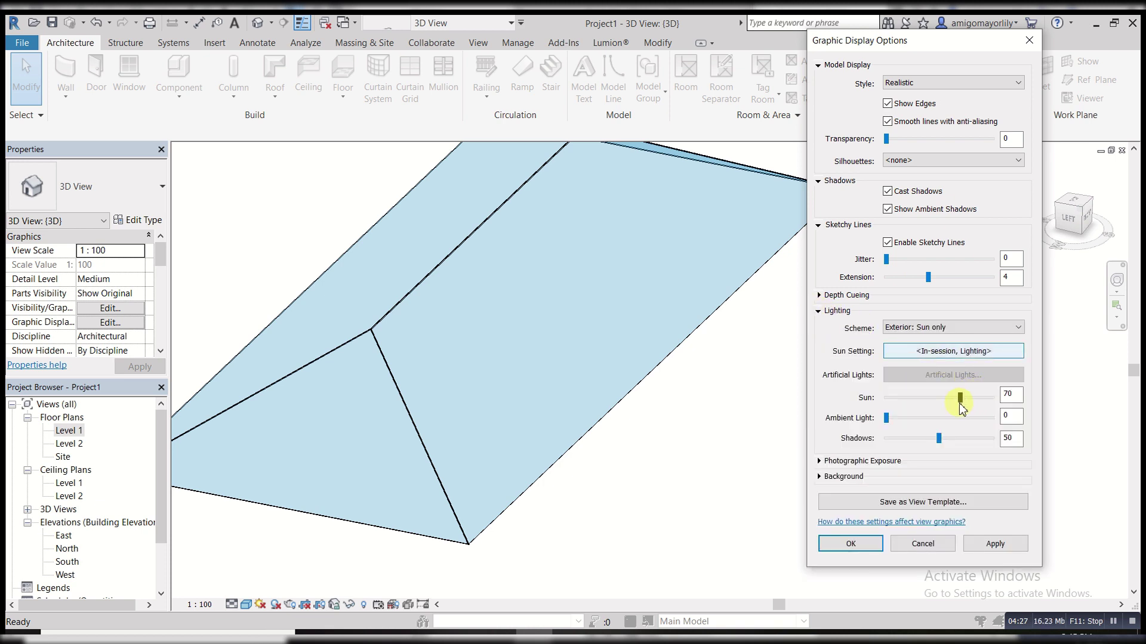
{"action": "left_click", "coordinate": [995, 543]}
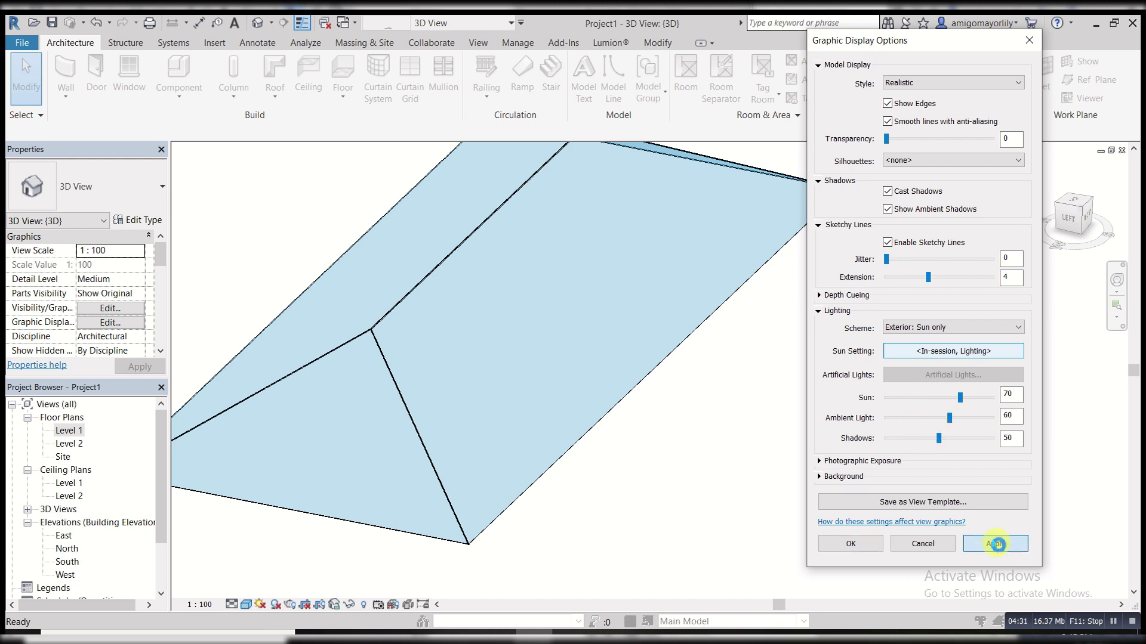
{"action": "left_click", "coordinate": [995, 543]}
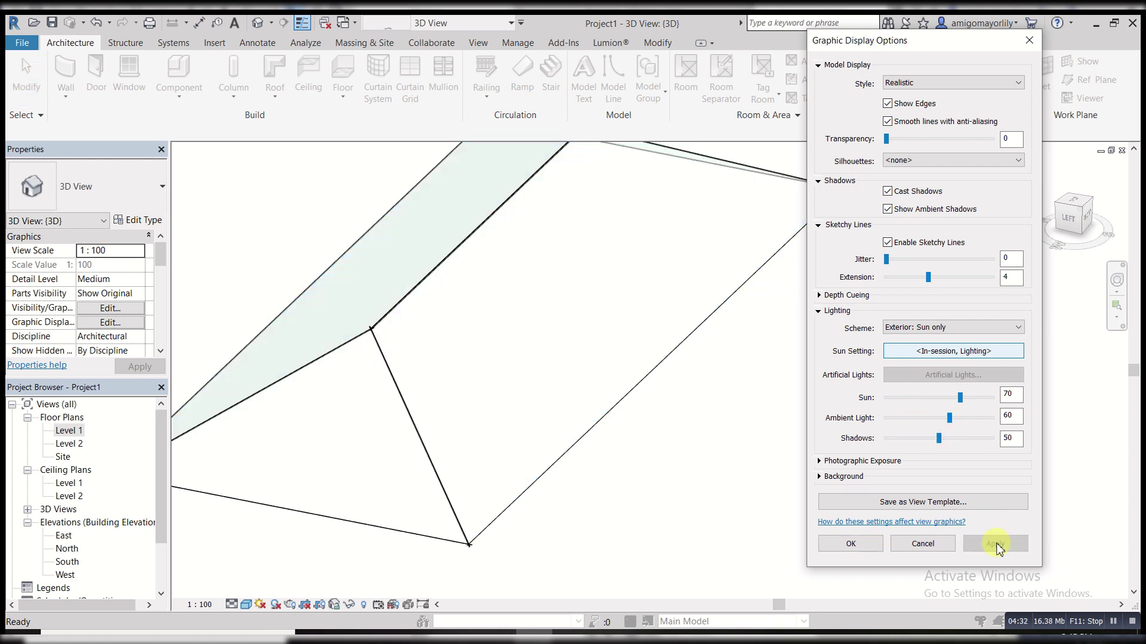
{"action": "left_click", "coordinate": [928, 419]}
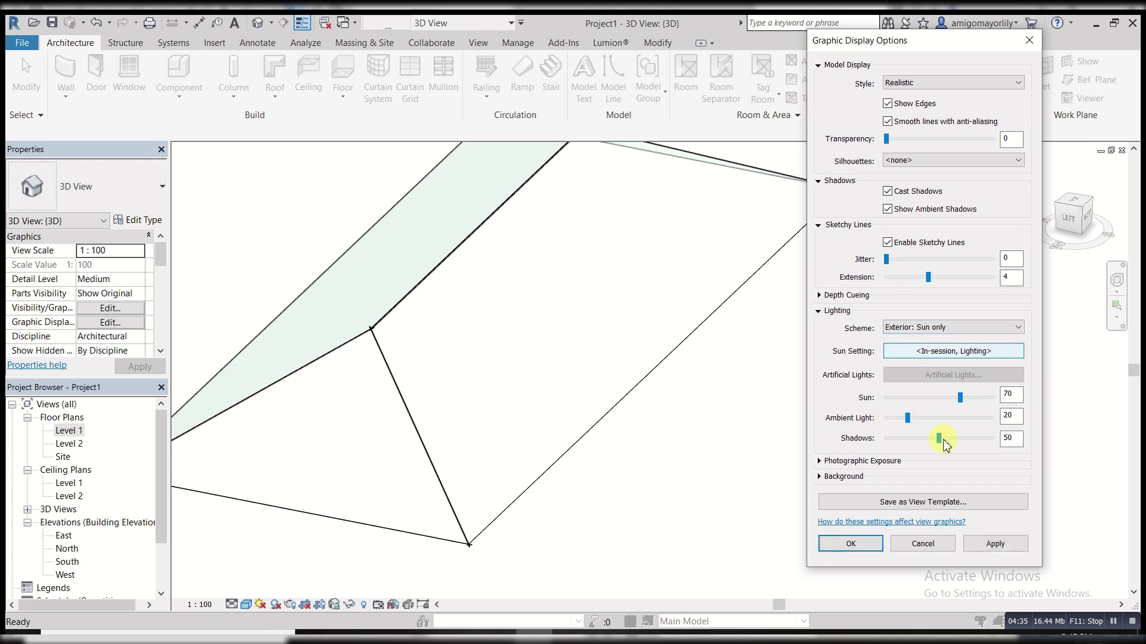
{"action": "left_click", "coordinate": [994, 544]}
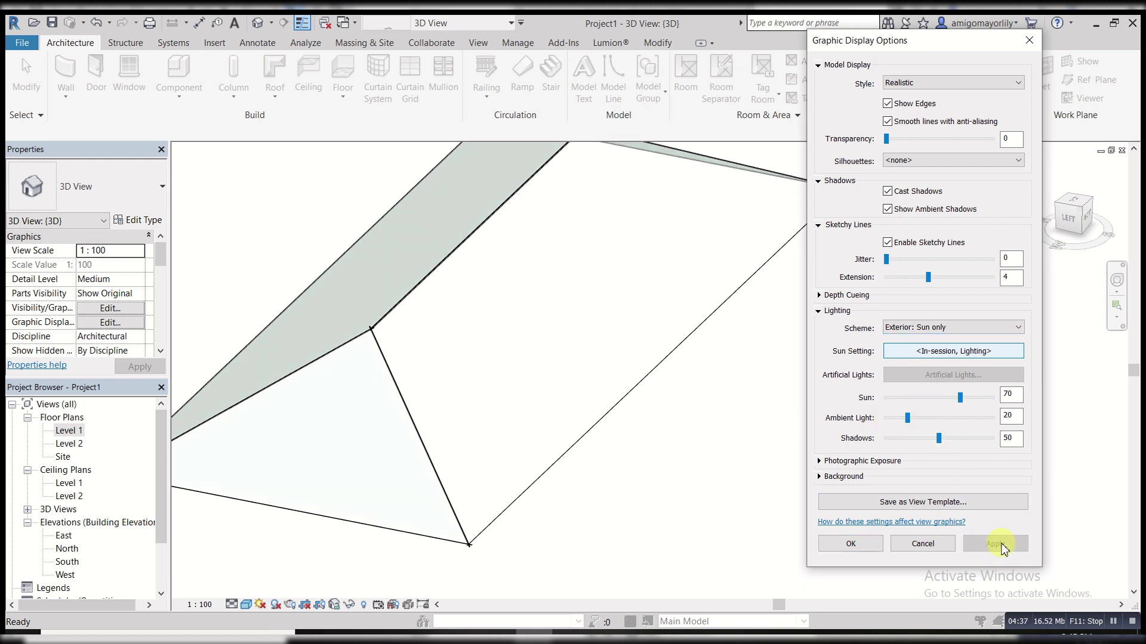
{"action": "left_click", "coordinate": [919, 398]}
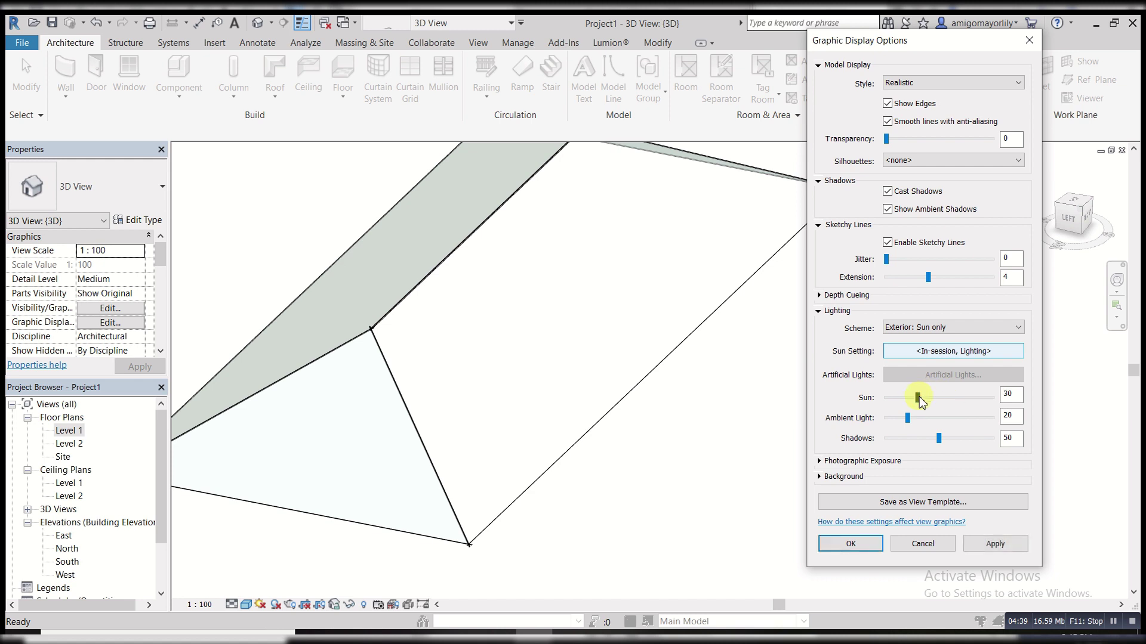
{"action": "left_click", "coordinate": [987, 544]}
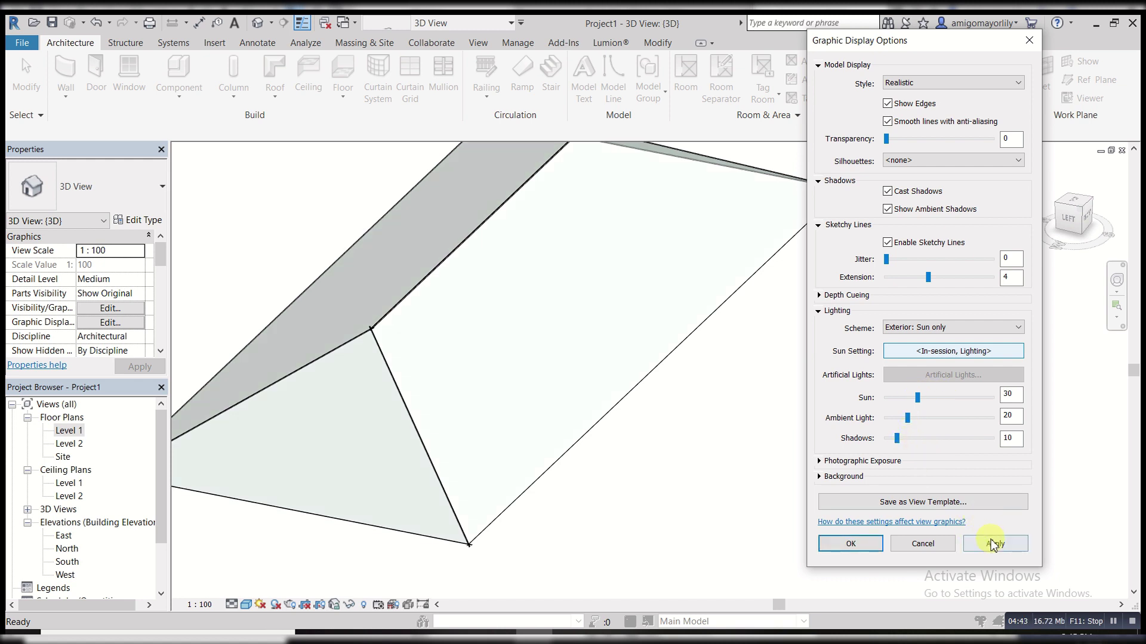
{"action": "left_click", "coordinate": [993, 545]}
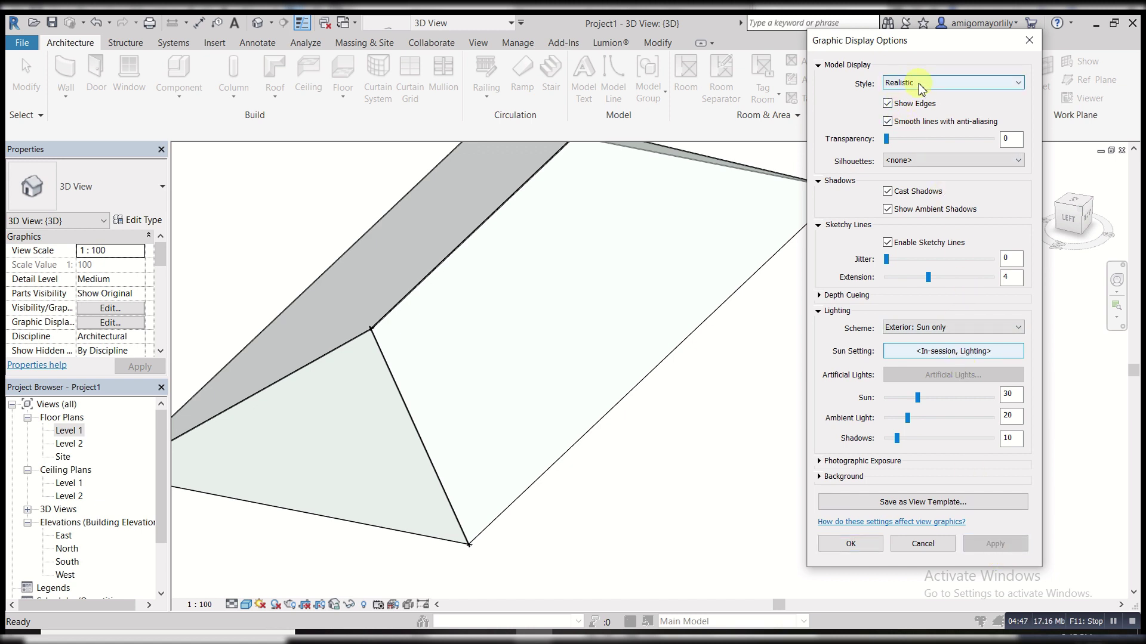
- Set the display style back to Consistent Colors, apply, and close the options
{"action": "left_click", "coordinate": [961, 83]}
{"action": "left_click", "coordinate": [955, 128]}
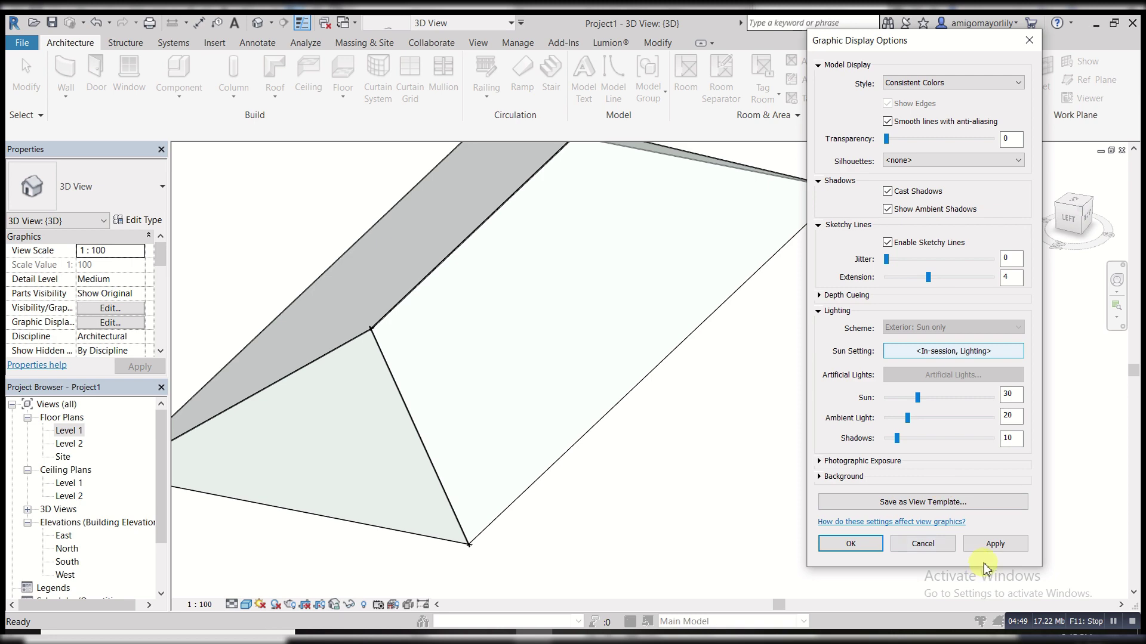
{"action": "left_click", "coordinate": [989, 545]}
{"action": "left_click", "coordinate": [907, 544]}
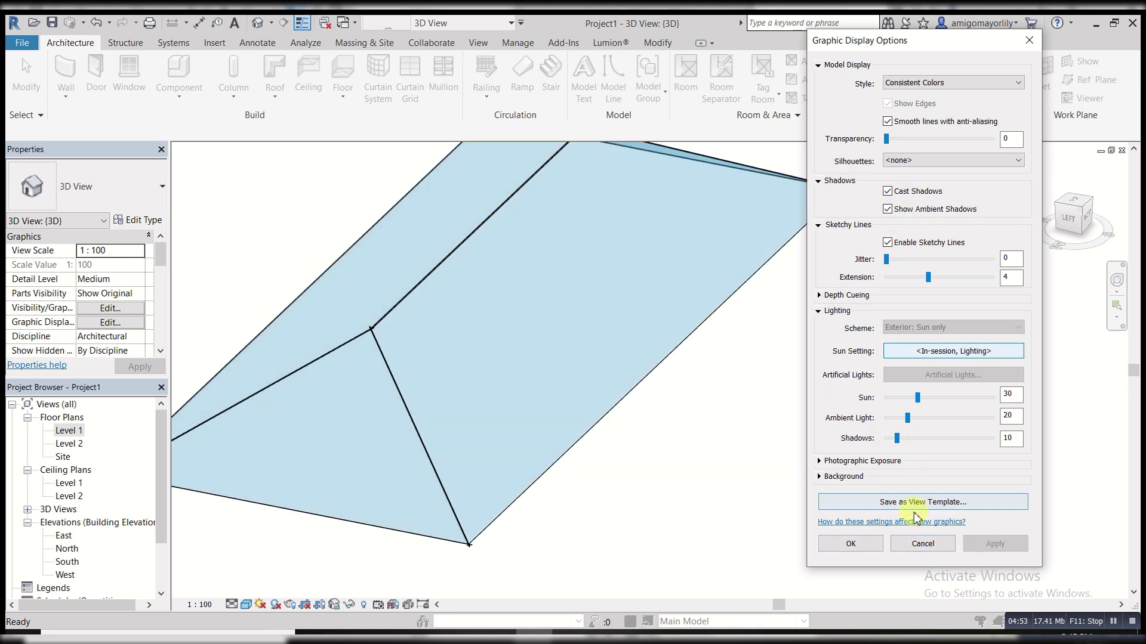
{"action": "left_click", "coordinate": [852, 544]}
- Zoom in on the glazed hip roof and launch the Curtain Grid tool
{"action": "scroll", "coordinate": [846, 425], "scroll_direction": "down", "scroll_amount": 3}
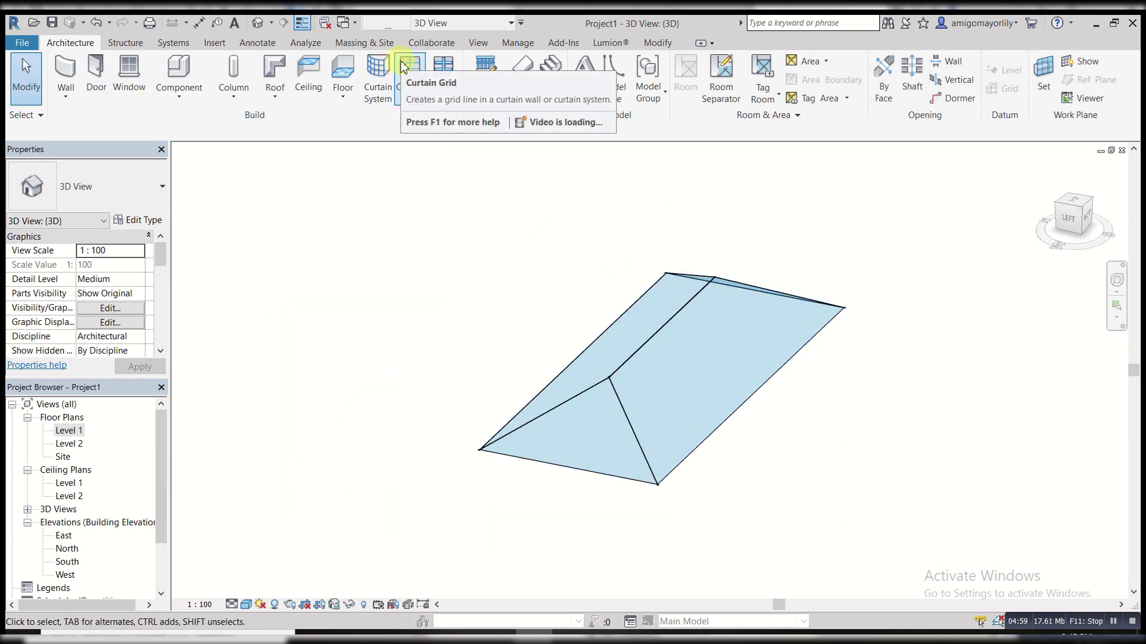
{"action": "scroll", "coordinate": [598, 327], "scroll_direction": "up", "scroll_amount": 1}
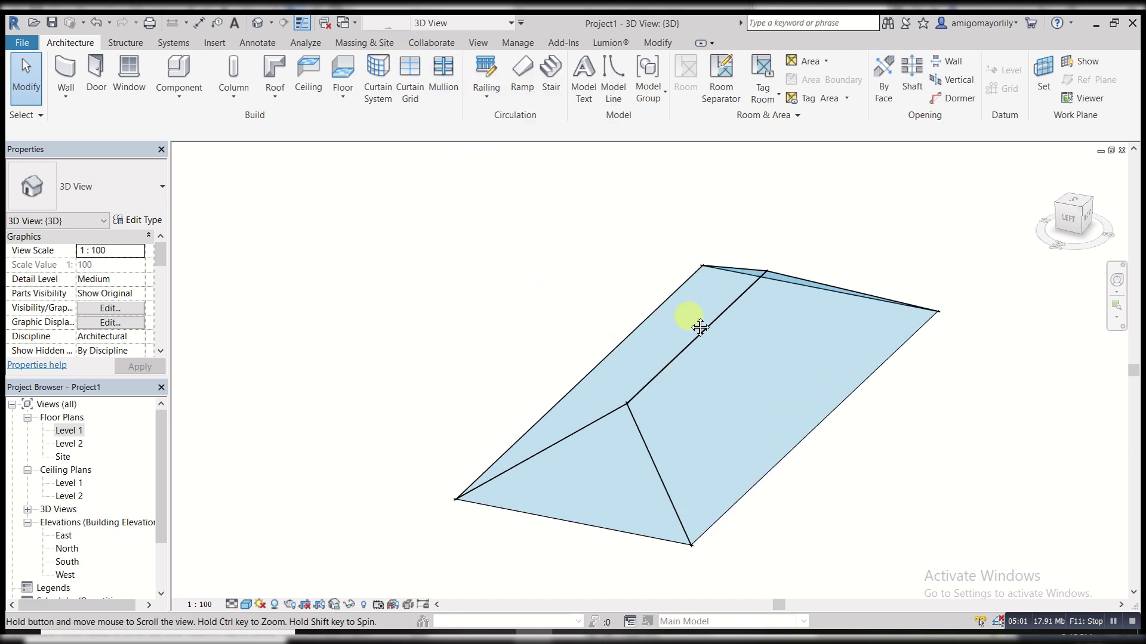
{"action": "scroll", "coordinate": [691, 320], "scroll_direction": "up", "scroll_amount": 1}
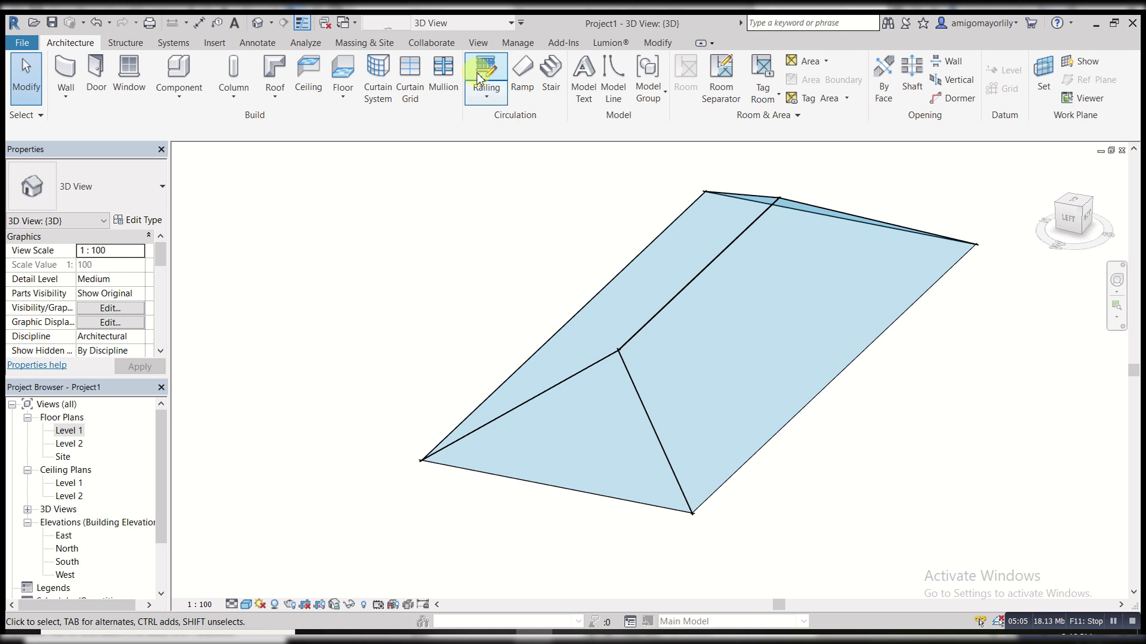
{"action": "left_click", "coordinate": [412, 82]}
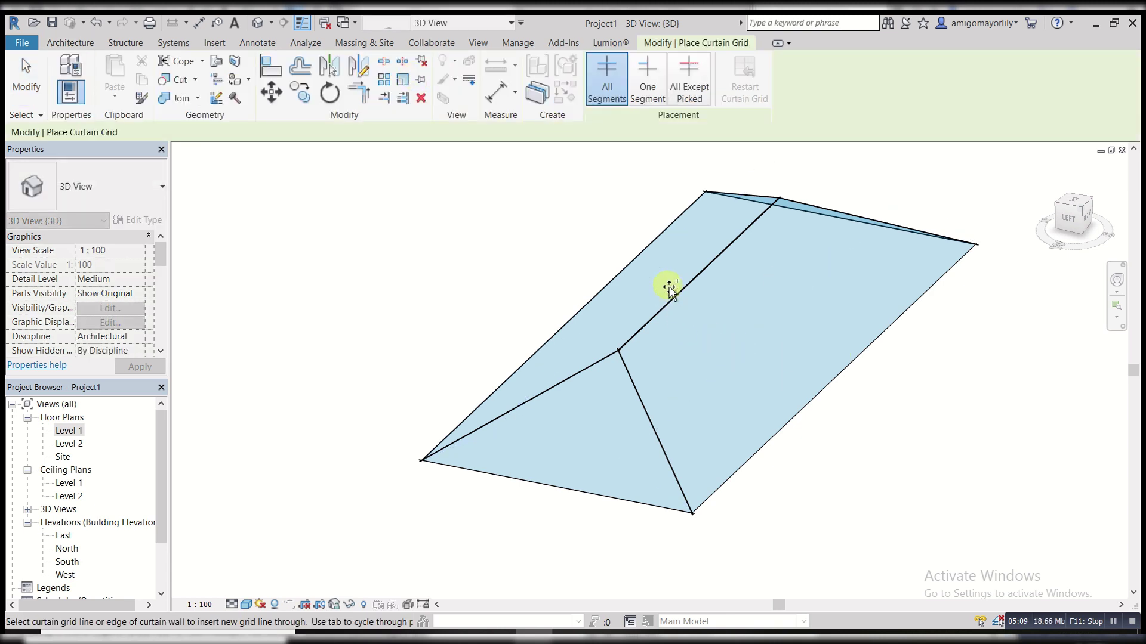
- Place a grid line on the left roof face, toggling Placement to All Except Picked and back to All Segments
{"action": "left_click", "coordinate": [636, 333]}
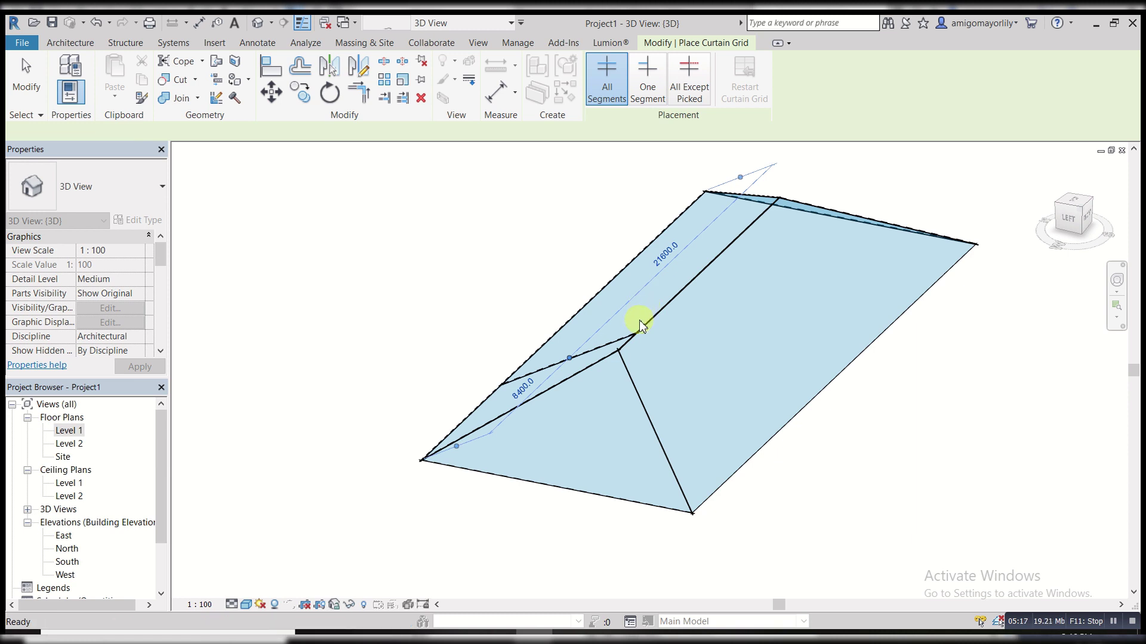
{"action": "left_click", "coordinate": [689, 81]}
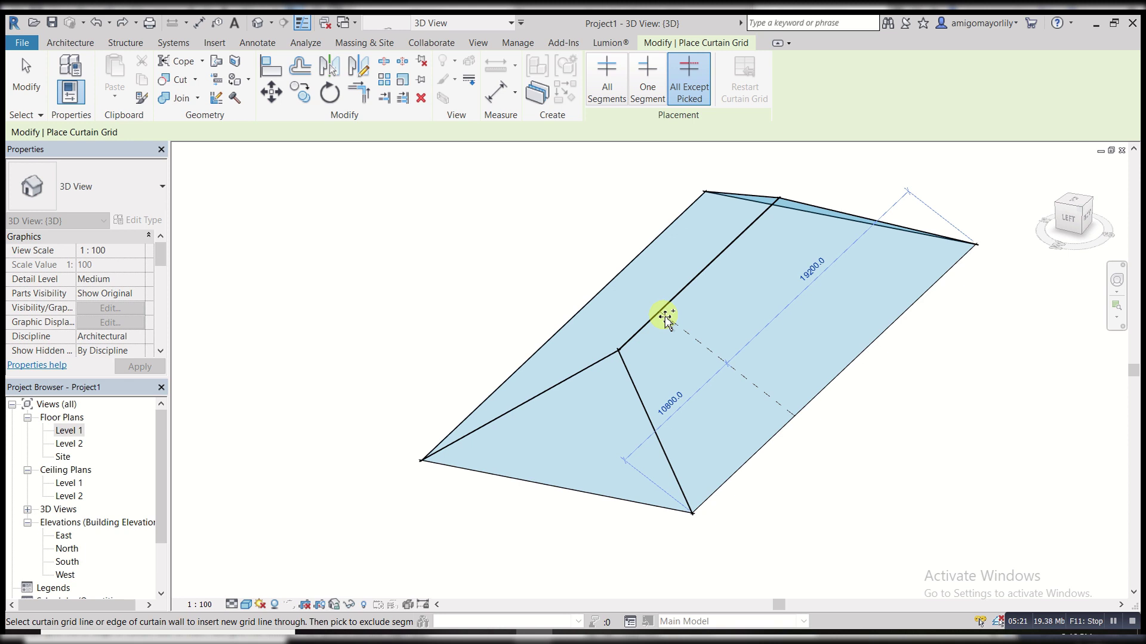
{"action": "left_click", "coordinate": [600, 94]}
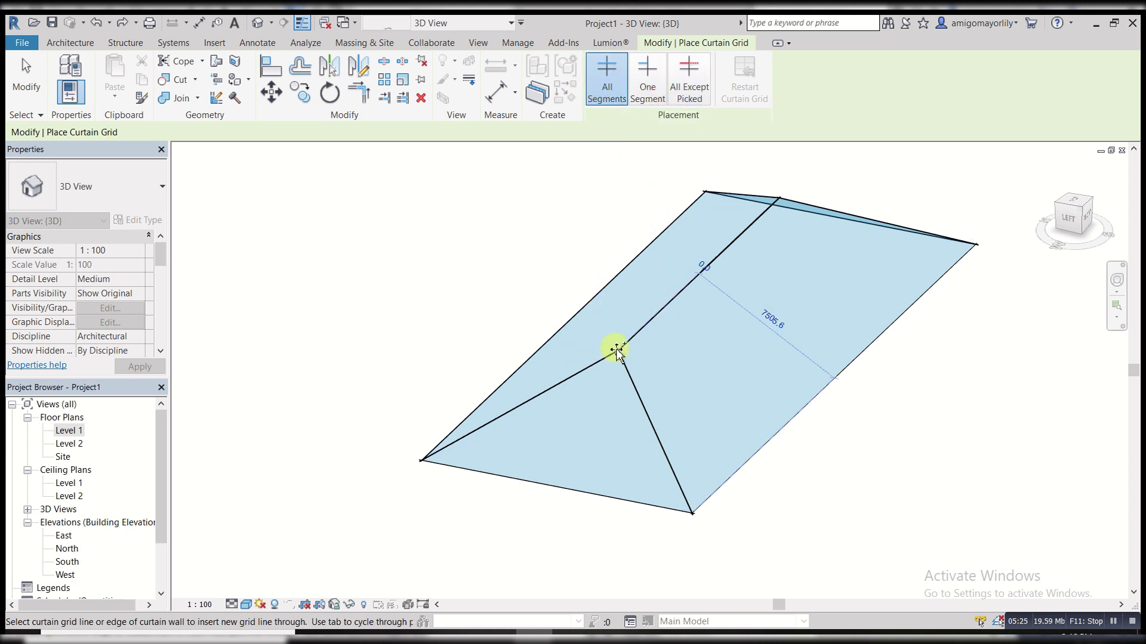
- Add six more ridge-parallel grid lines spread across the right and left roof slopes
{"action": "left_click", "coordinate": [635, 339]}
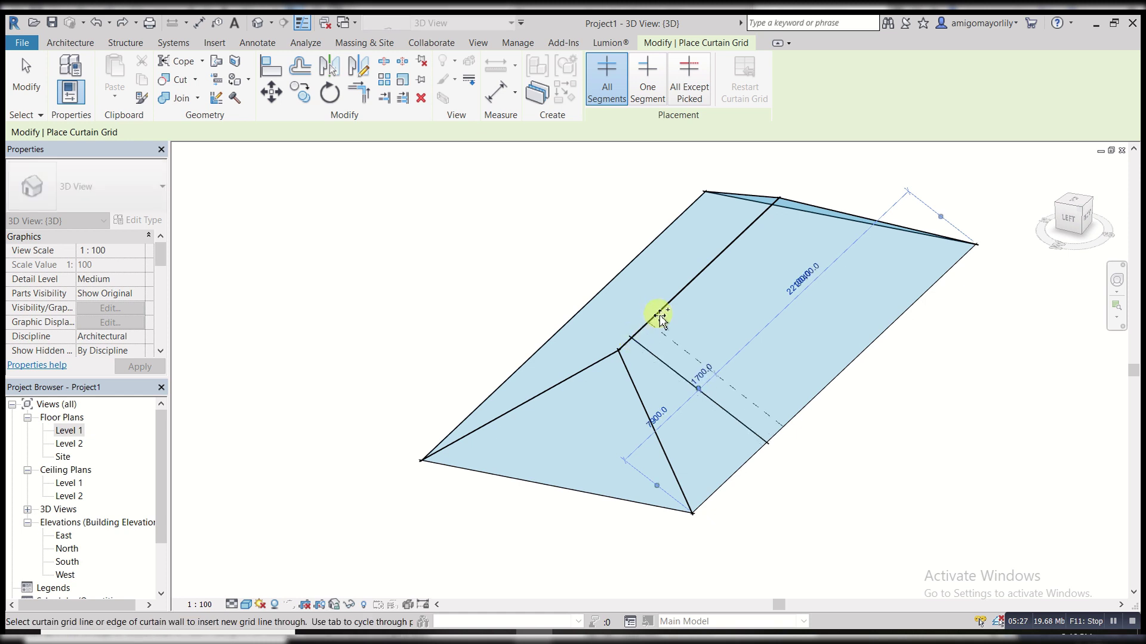
{"action": "left_click", "coordinate": [714, 276]}
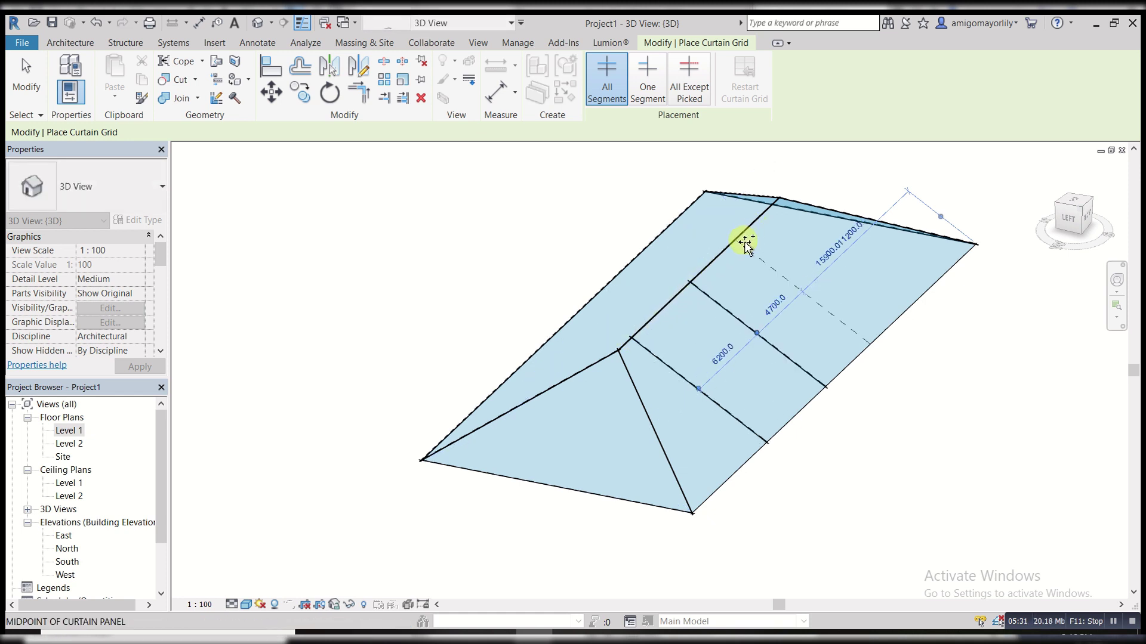
{"action": "left_click", "coordinate": [745, 243]}
{"action": "left_click", "coordinate": [692, 261]}
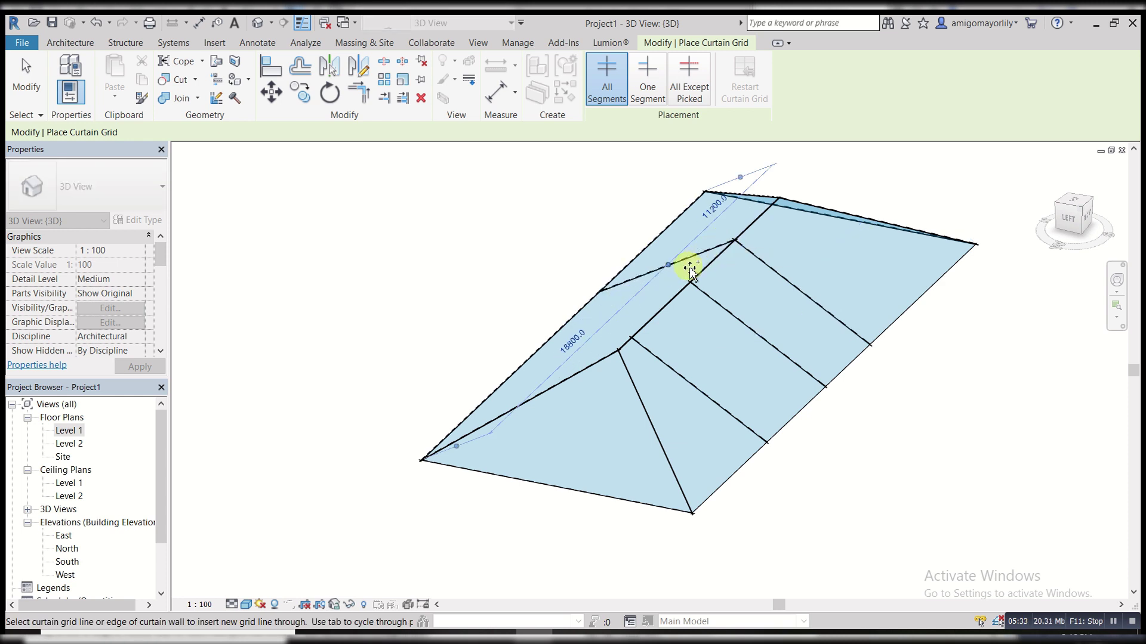
{"action": "left_click", "coordinate": [626, 329]}
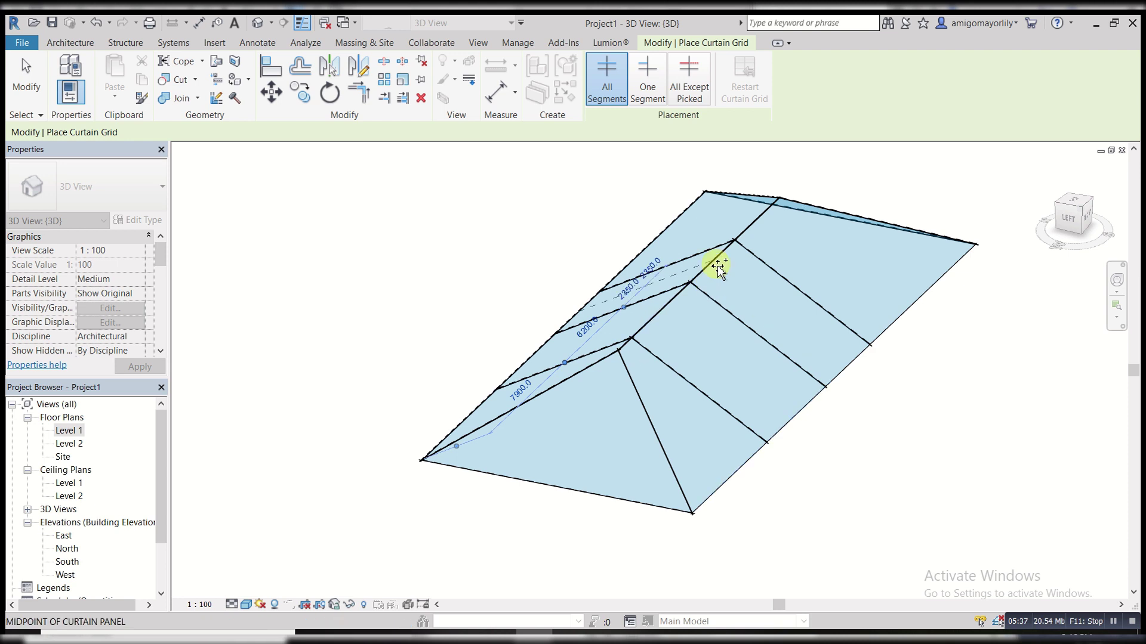
{"action": "left_click", "coordinate": [772, 209]}
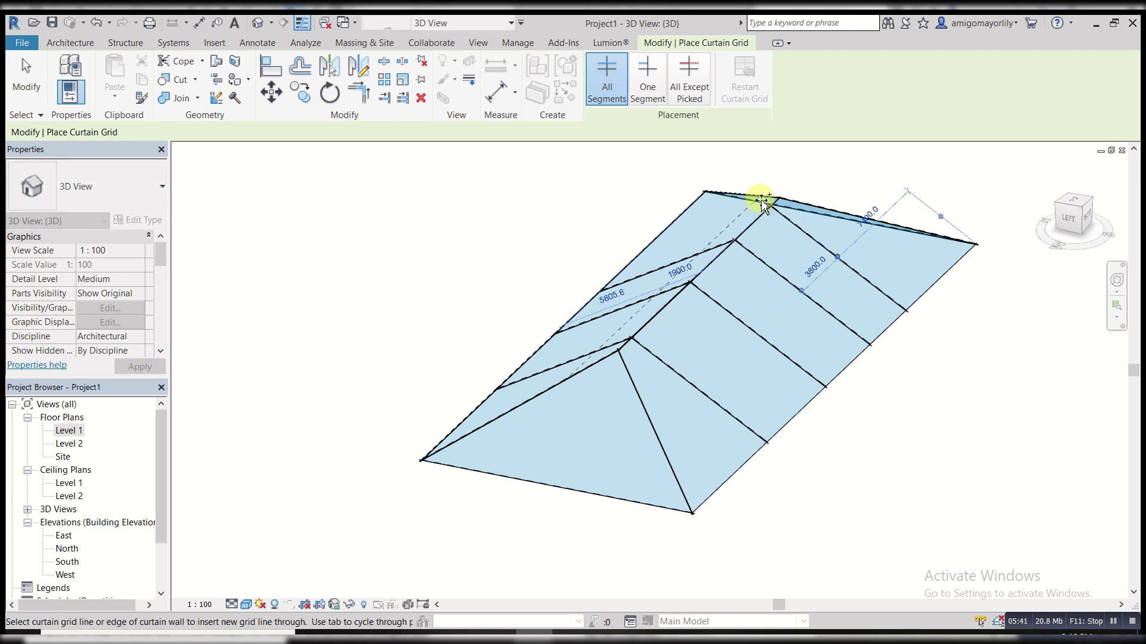
- Add grid lines on both long roof faces, including down-slope lines, to form rectangular panels
{"action": "middle_click_drag", "start_coordinate": [760, 256], "coordinate": [794, 248], "text": "shift"}
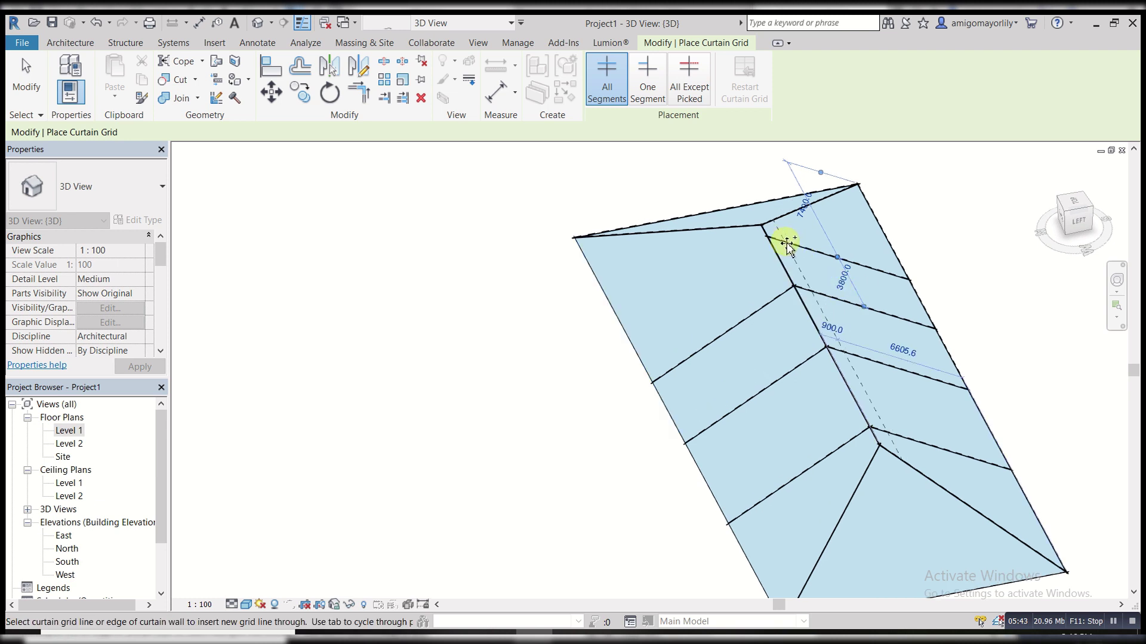
{"action": "left_click", "coordinate": [765, 241]}
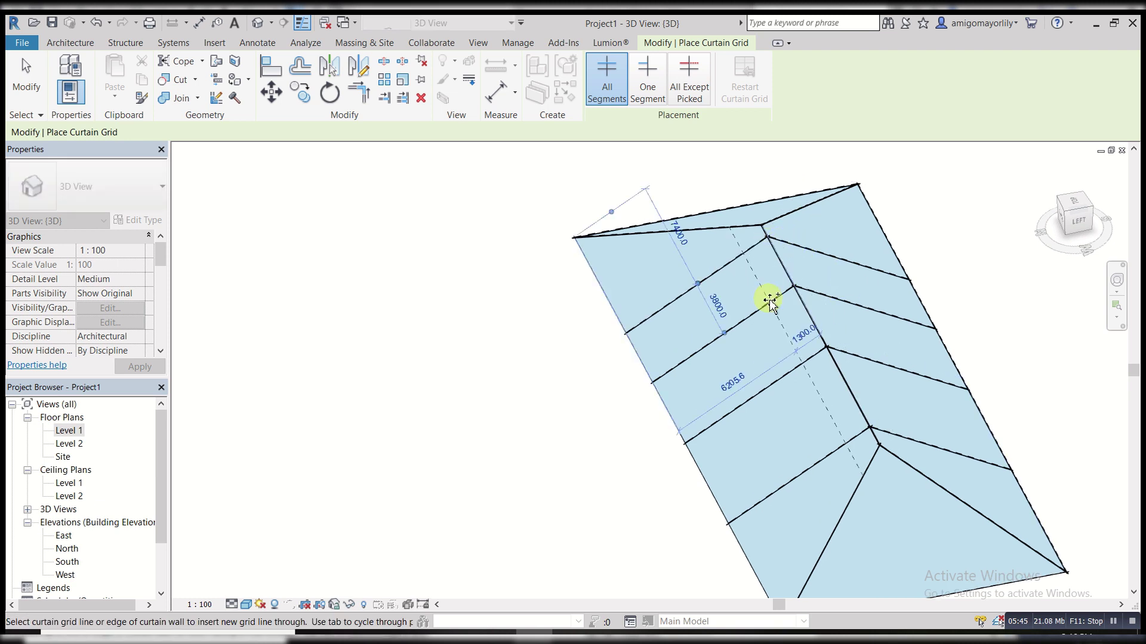
{"action": "left_click", "coordinate": [850, 502]}
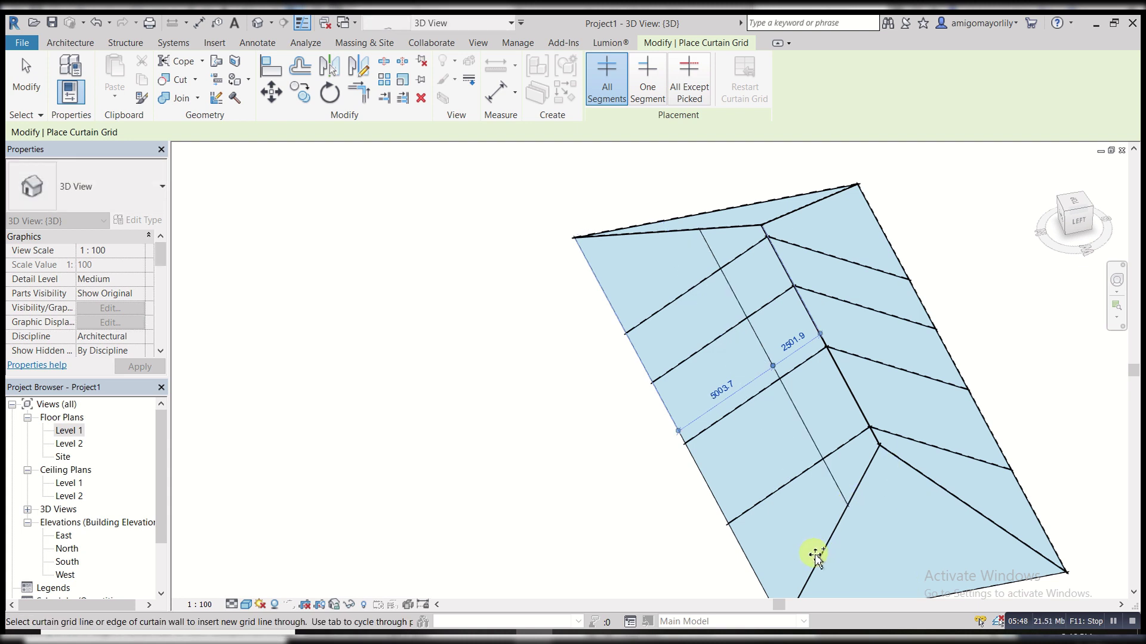
{"action": "left_click", "coordinate": [816, 559]}
{"action": "middle_click_drag", "start_coordinate": [937, 499], "coordinate": [867, 472], "text": "shift"}
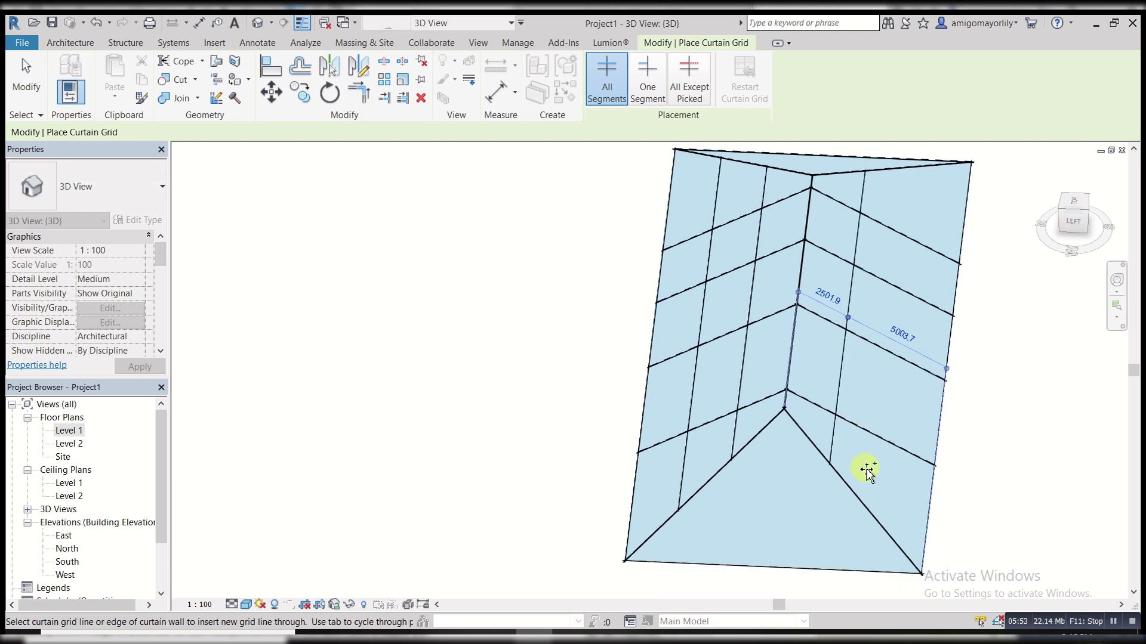
{"action": "left_click", "coordinate": [875, 511]}
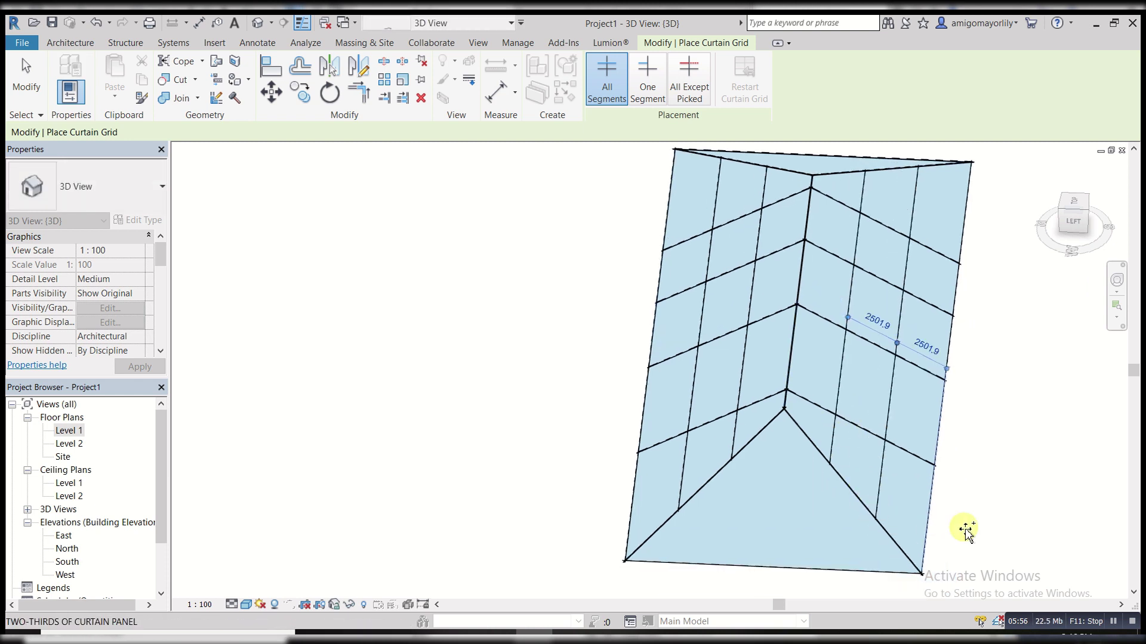
{"action": "left_click", "coordinate": [738, 469]}
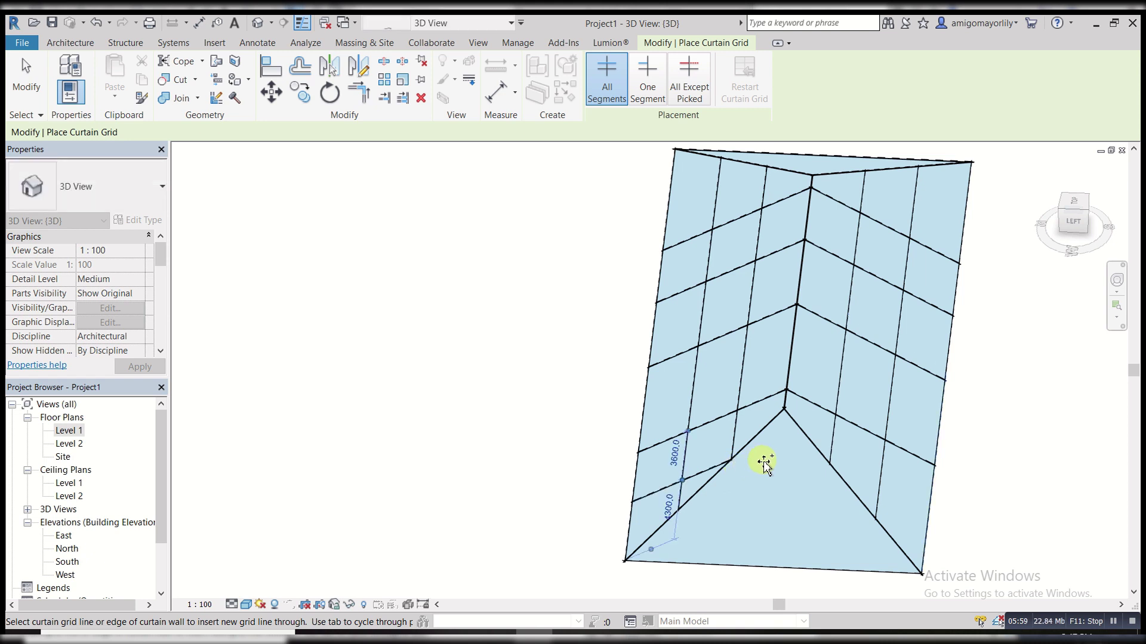
{"action": "left_click", "coordinate": [829, 469]}
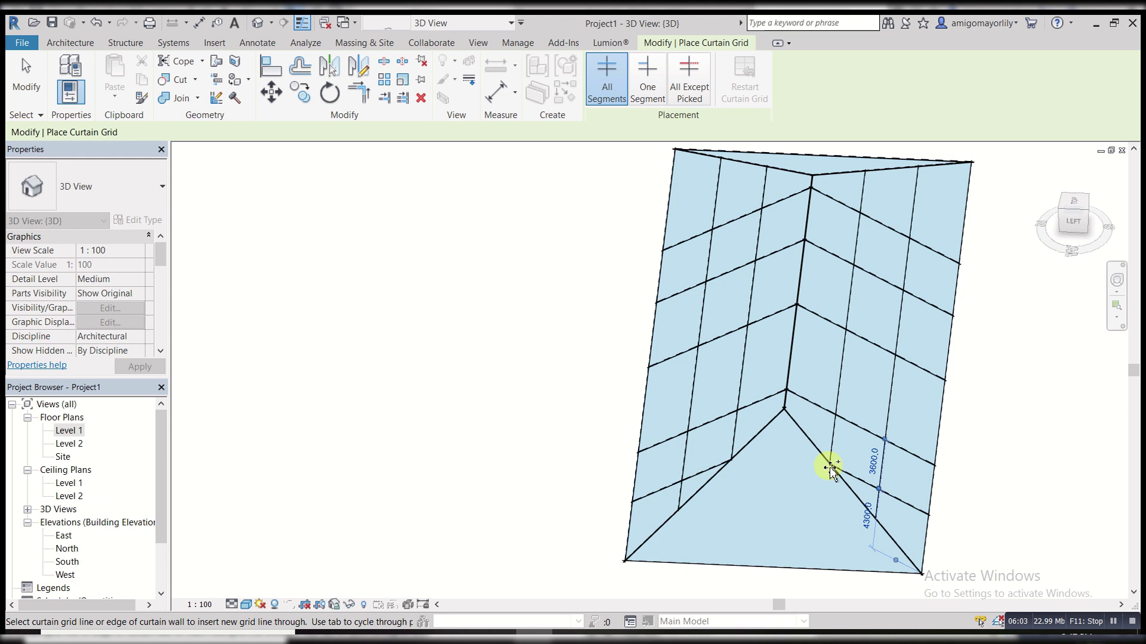
- Add two horizontal grid lines across the triangular hip end
{"action": "left_click", "coordinate": [735, 468]}
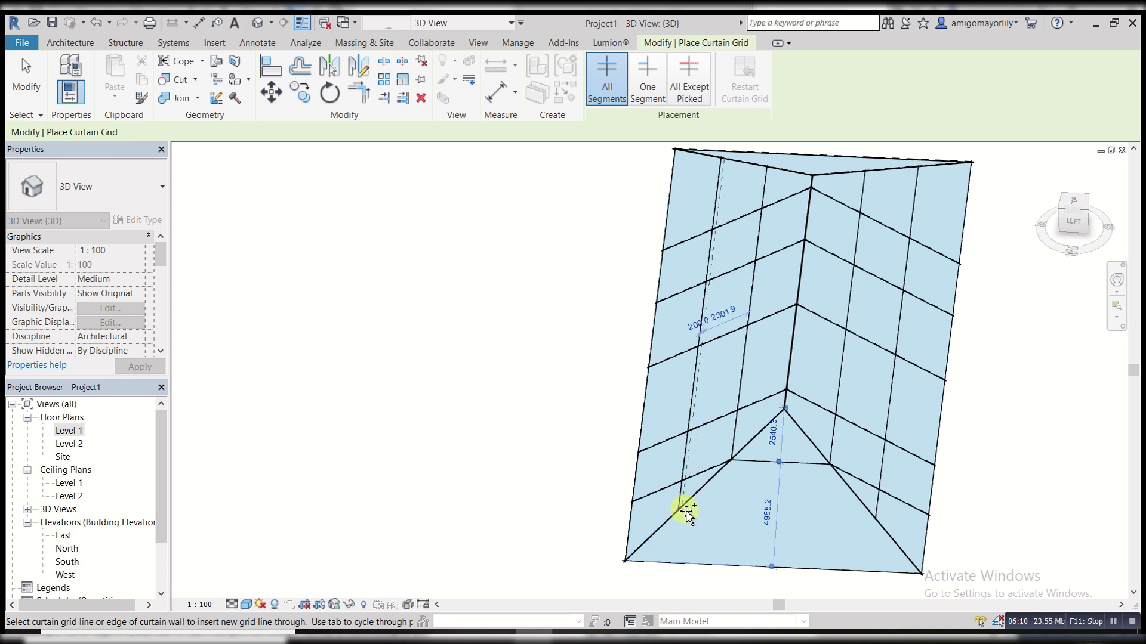
{"action": "left_click", "coordinate": [870, 518]}
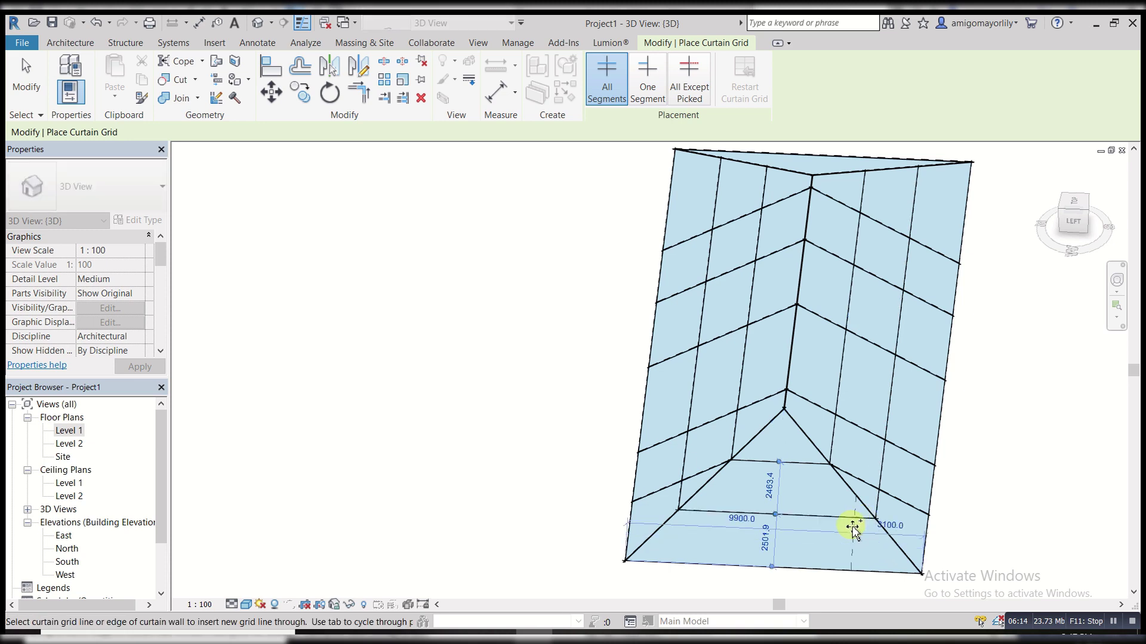
{"action": "middle_click_drag", "start_coordinate": [857, 480], "coordinate": [733, 437], "text": "shift"}
- Add grid lines across the triangular hip panel and its lower band
{"action": "scroll", "coordinate": [733, 437], "scroll_direction": "down", "scroll_amount": 2}
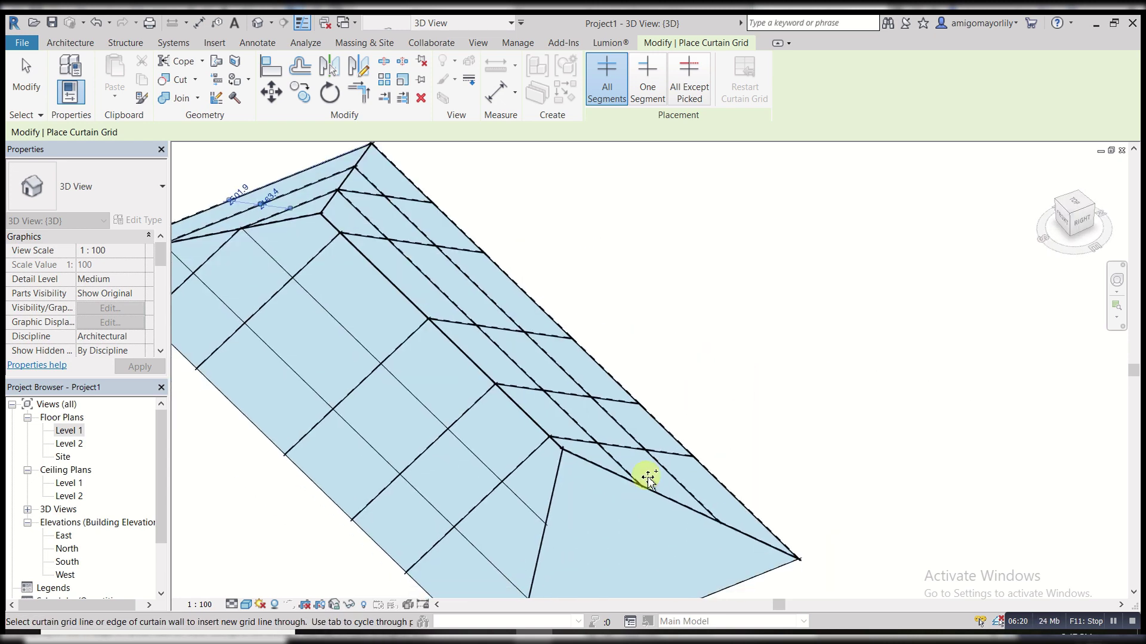
{"action": "middle_click_drag", "start_coordinate": [583, 491], "coordinate": [572, 396]}
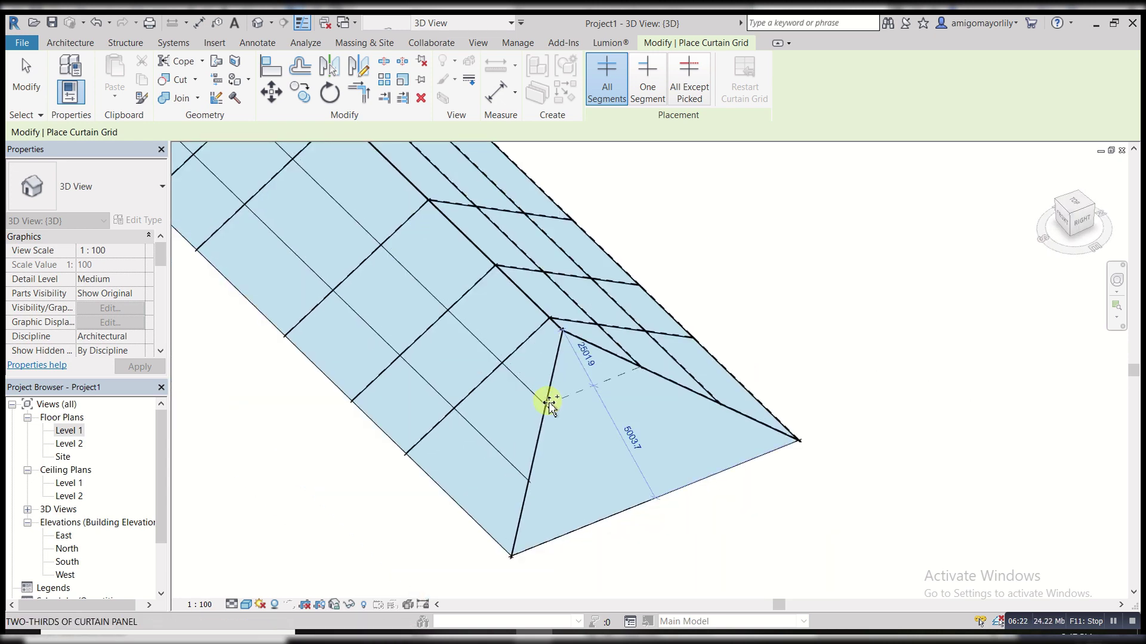
{"action": "left_click", "coordinate": [546, 406]}
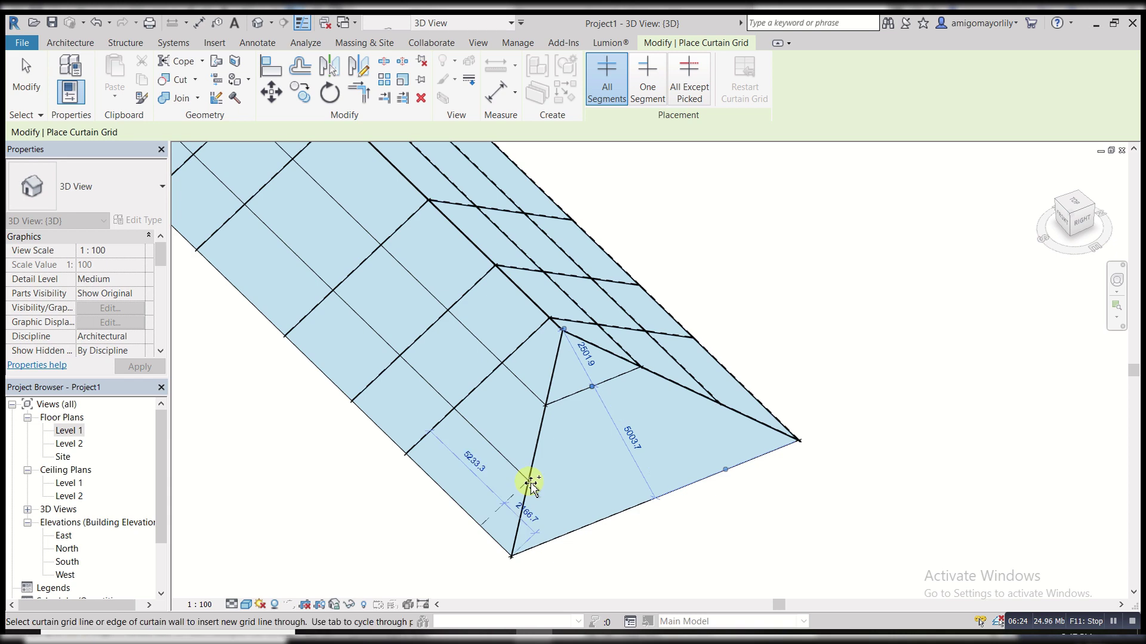
{"action": "left_click", "coordinate": [629, 496]}
- Add four more grid lines across the hip end panels, including one a third across
{"action": "middle_click_drag", "start_coordinate": [755, 542], "coordinate": [982, 288]}
{"action": "middle_click_drag", "start_coordinate": [808, 403], "coordinate": [752, 356], "text": "shift"}
{"action": "scroll", "coordinate": [739, 388], "scroll_direction": "up", "scroll_amount": 3}
{"action": "left_click", "coordinate": [732, 391]}
{"action": "left_click", "coordinate": [797, 417]}
{"action": "middle_click_drag", "start_coordinate": [701, 462], "coordinate": [614, 412], "text": "shift"}
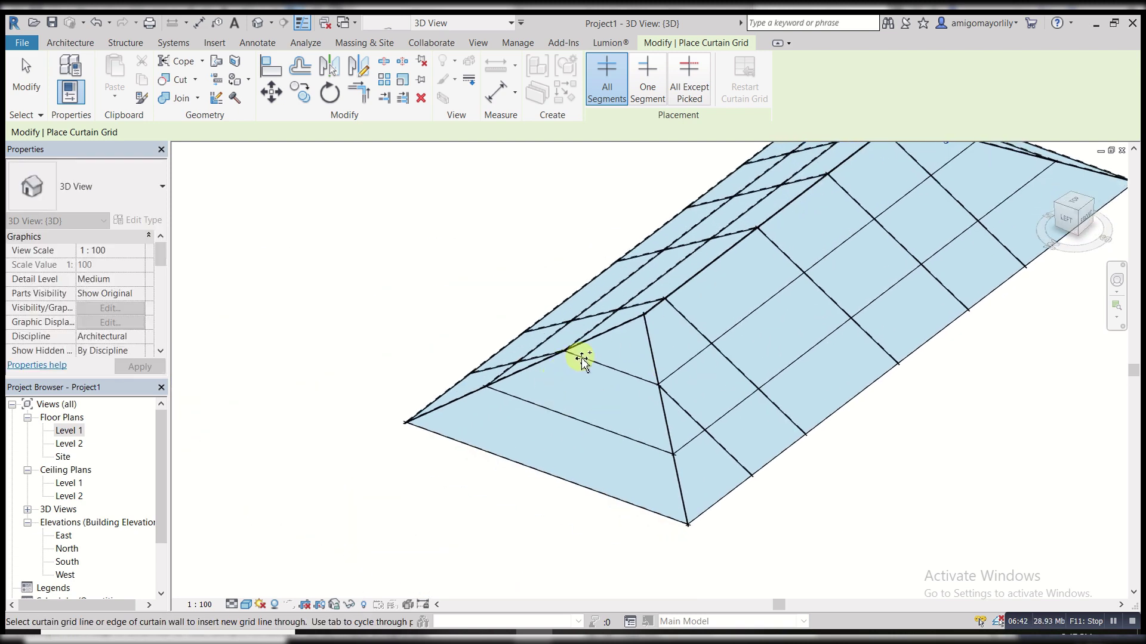
{"action": "left_click", "coordinate": [597, 359]}
{"action": "left_click", "coordinate": [637, 376]}
{"action": "scroll", "coordinate": [680, 425], "scroll_direction": "down", "scroll_amount": 2}
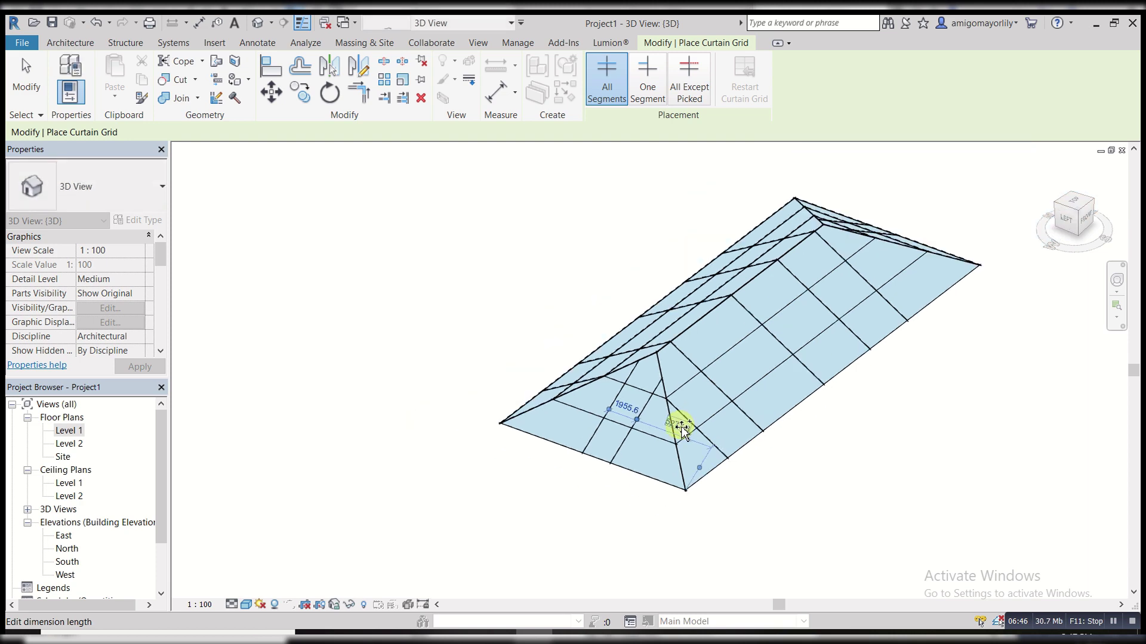